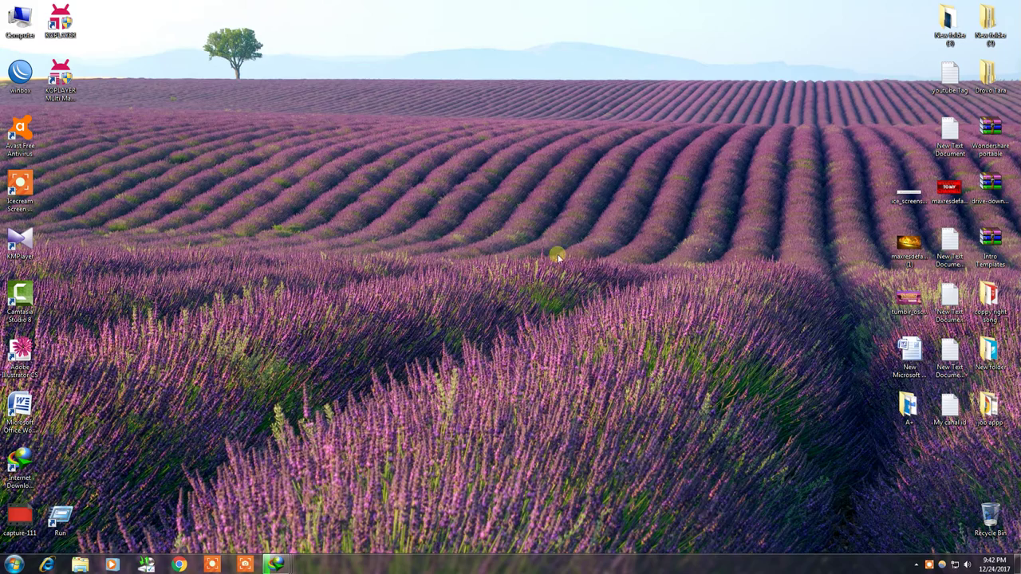
Refresh the desktop several times from its right-click menu.
right_click(469, 169)
click(515, 200)
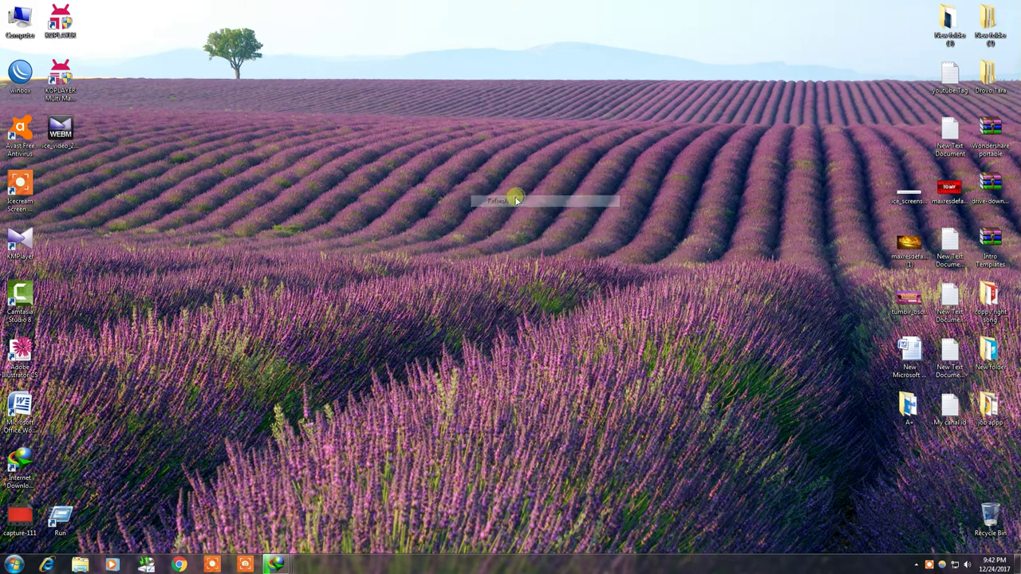
key(super)
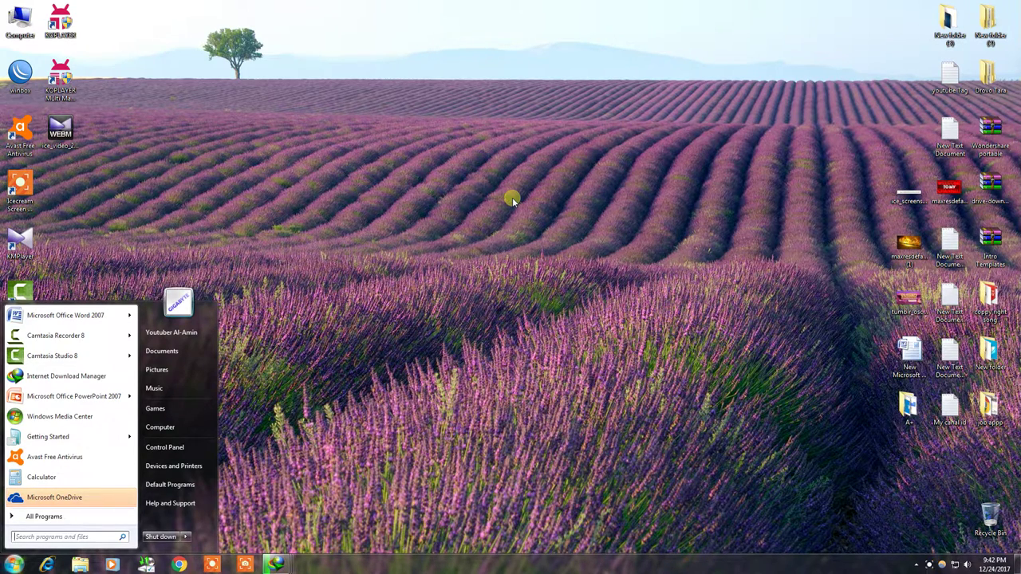
key(super)
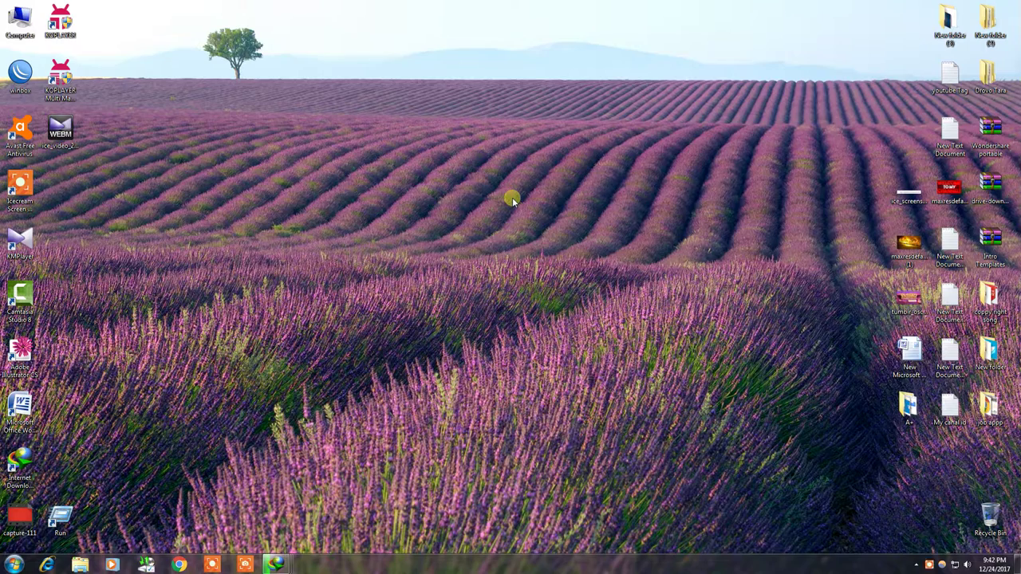
right_click(396, 98)
click(437, 130)
right_click(404, 127)
click(462, 160)
right_click(383, 94)
click(418, 123)
right_click(352, 172)
click(402, 203)
right_click(360, 209)
click(389, 240)
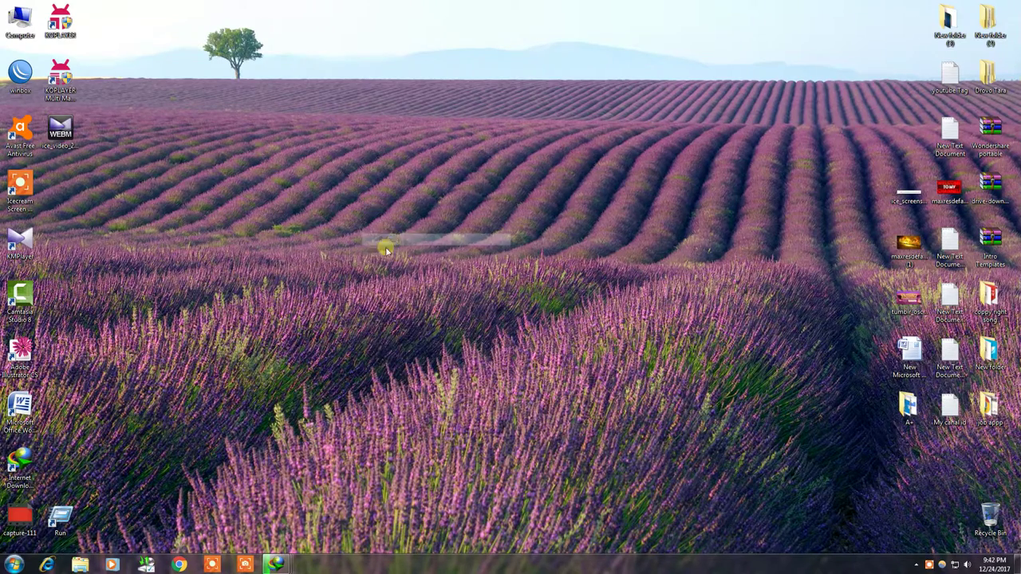
Launch Microsoft Office Word from its desktop icon to get a blank Document1.
double_click(32, 400)
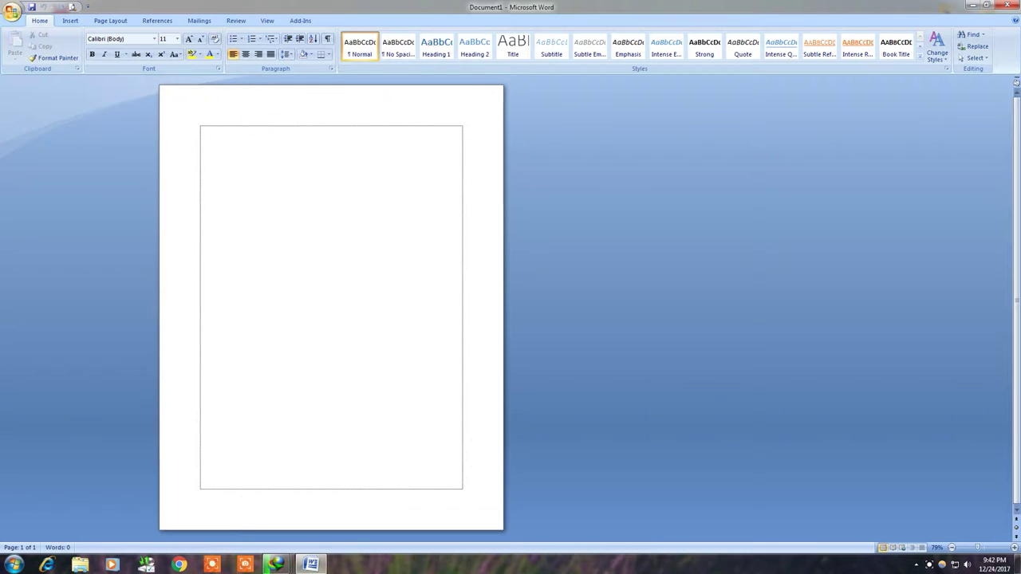
scroll(444, 403, up, 4)
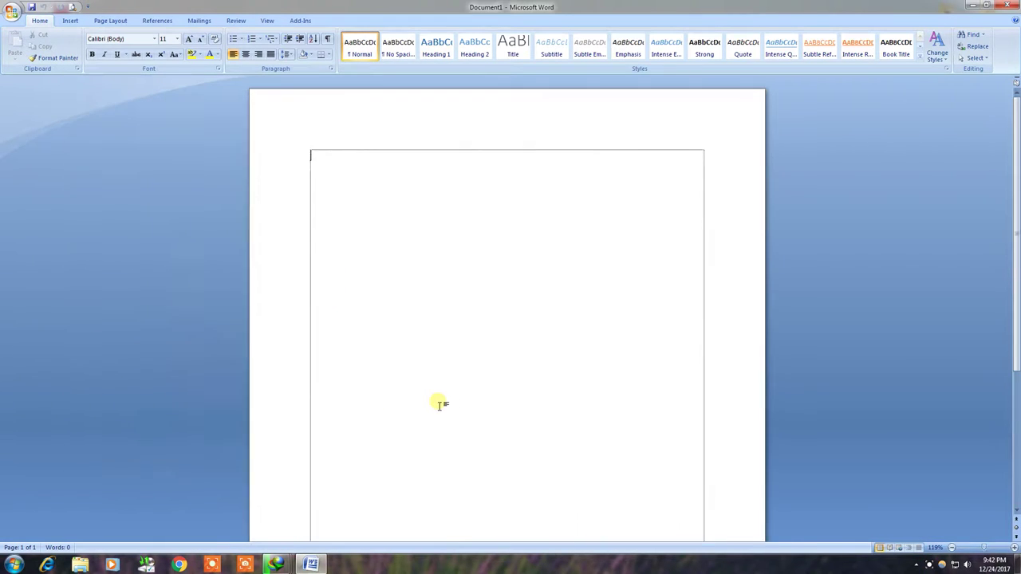
scroll(442, 404, up, 1)
scroll(440, 405, up, 2)
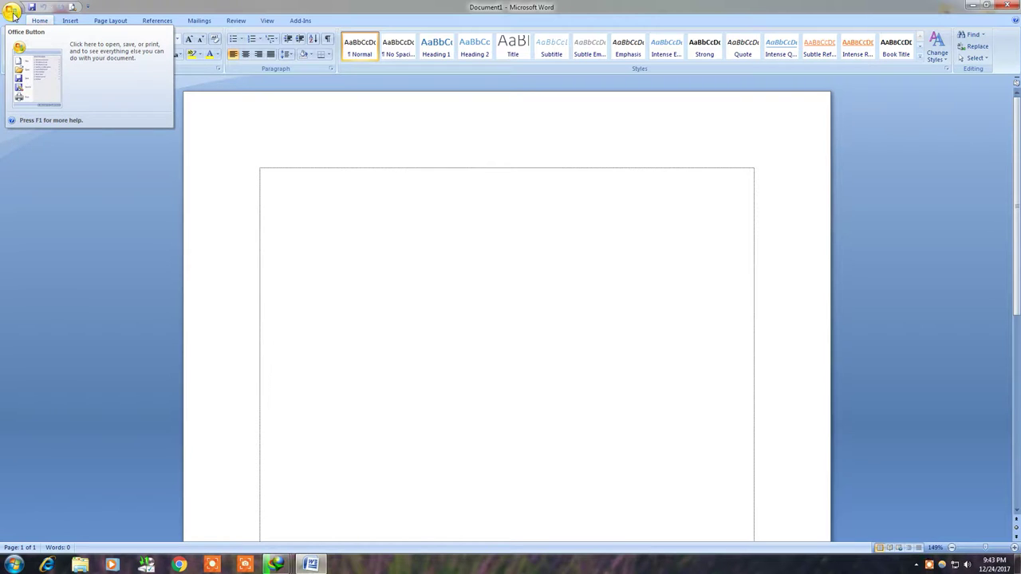
Restore the Word window to a smaller size, then maximize it again.
key(super+Down)
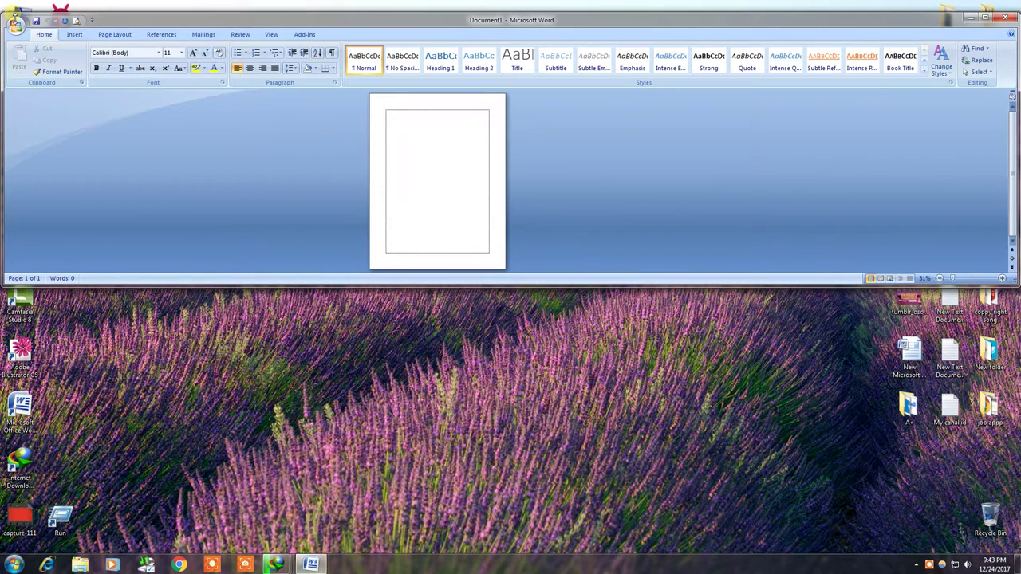
double_click(223, 19)
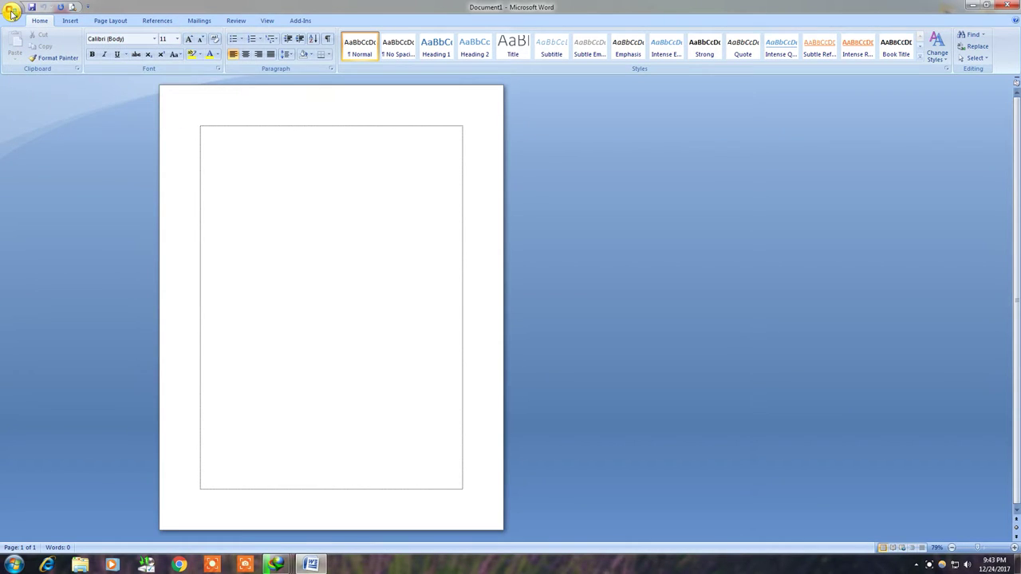
key(super+Down)
key(super+Up)
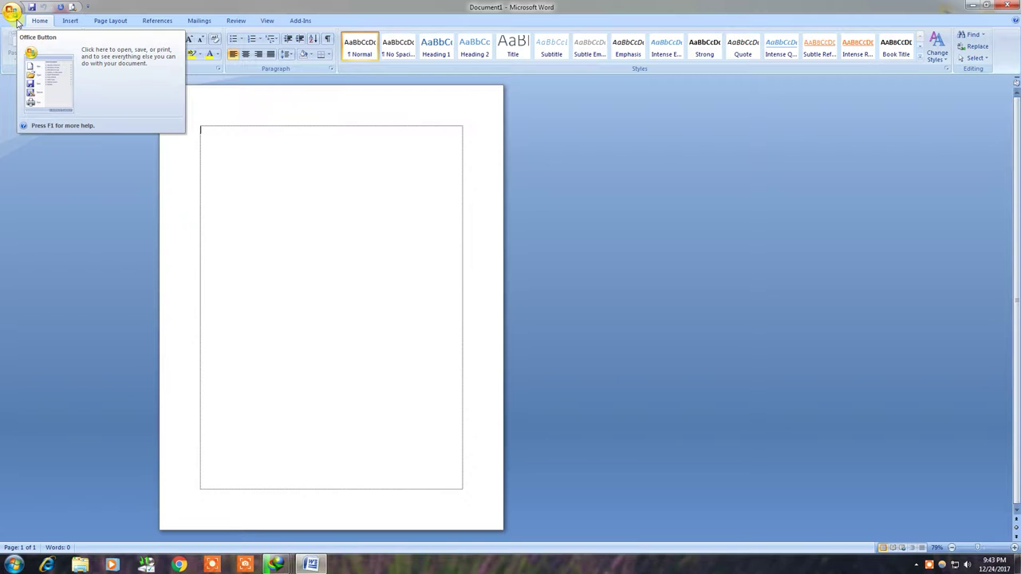
Create Document2 from the Blank document template via Office Button > New.
click(10, 13)
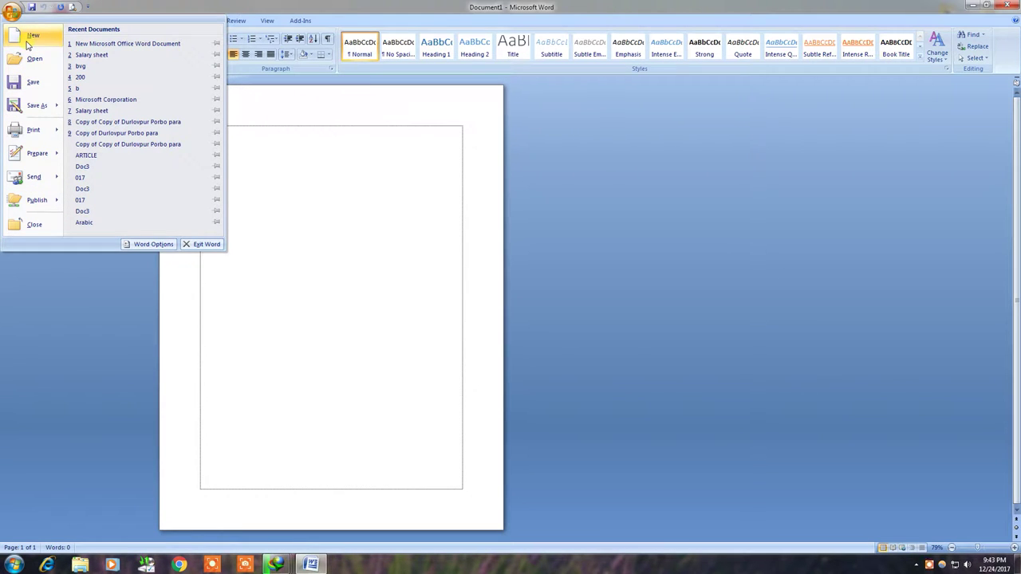
click(30, 37)
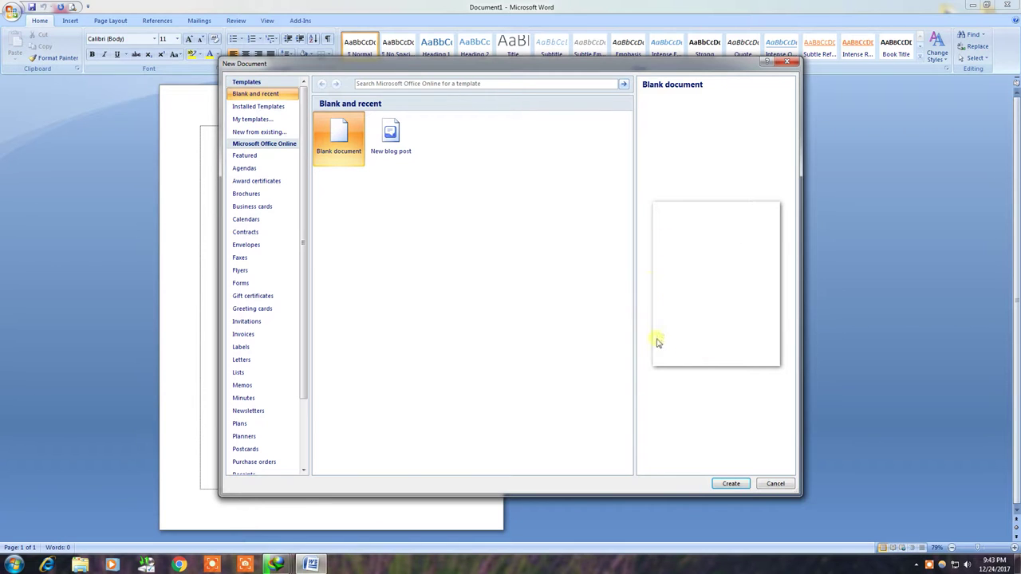
click(729, 484)
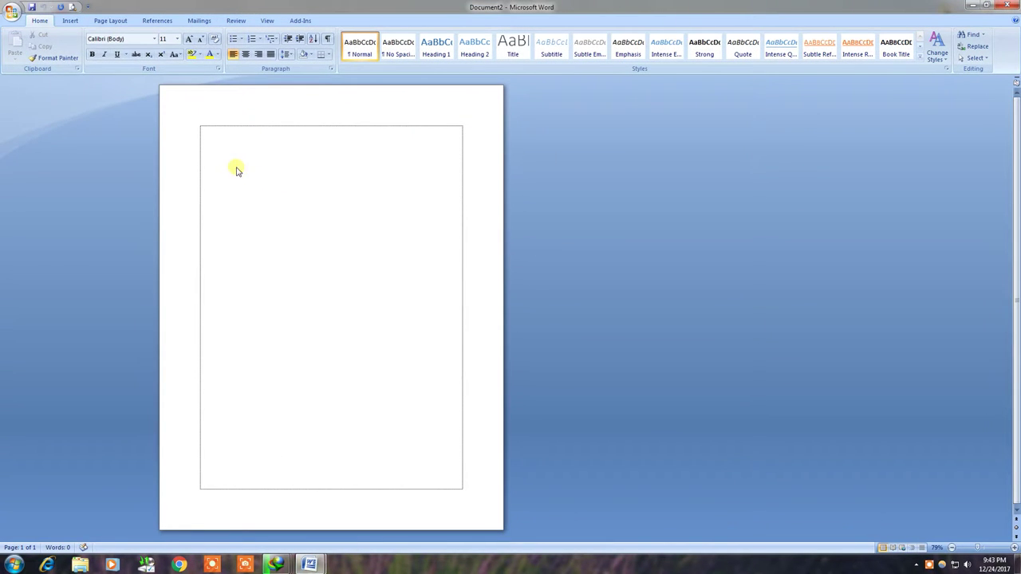
Bring up the Open dialog, enlarge it and turn on the preview pane.
click(12, 14)
click(34, 59)
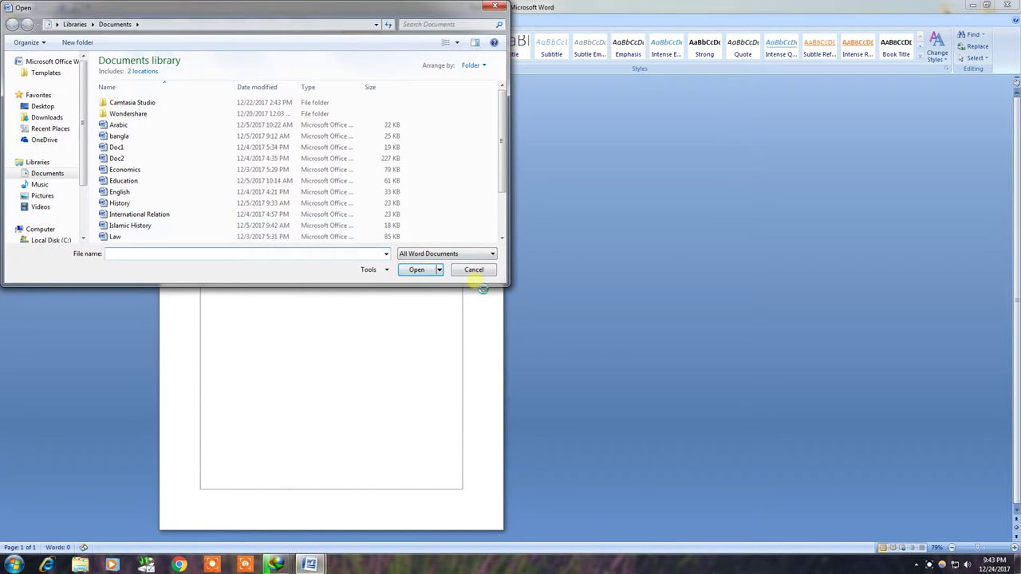
drag(508, 285, 740, 452)
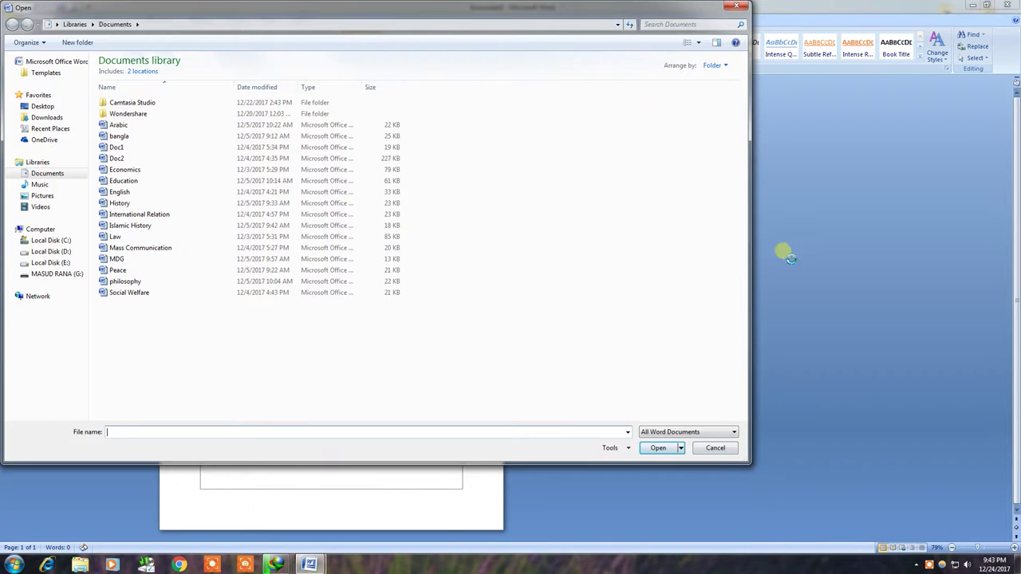
click(717, 42)
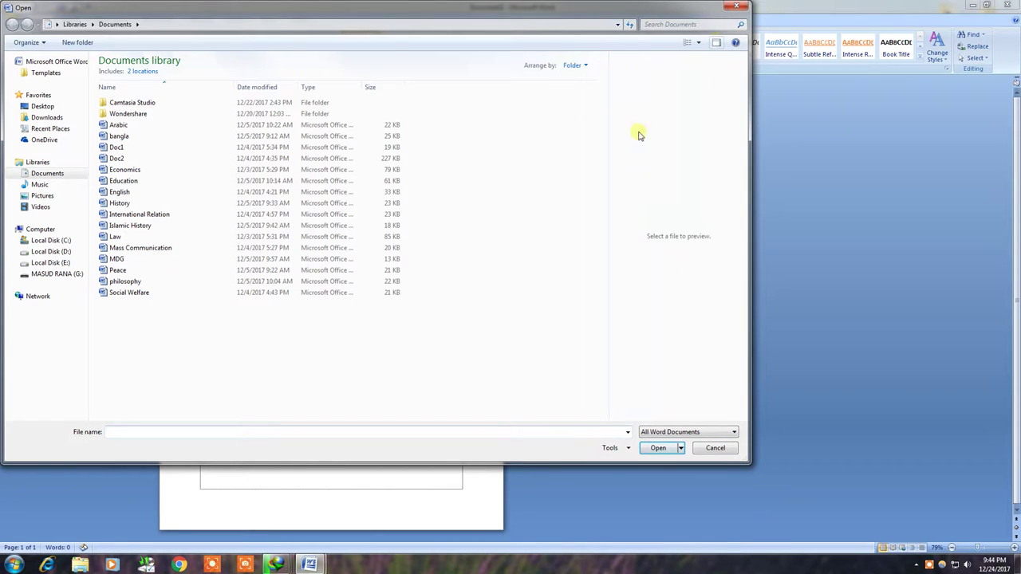
drag(611, 152, 368, 156)
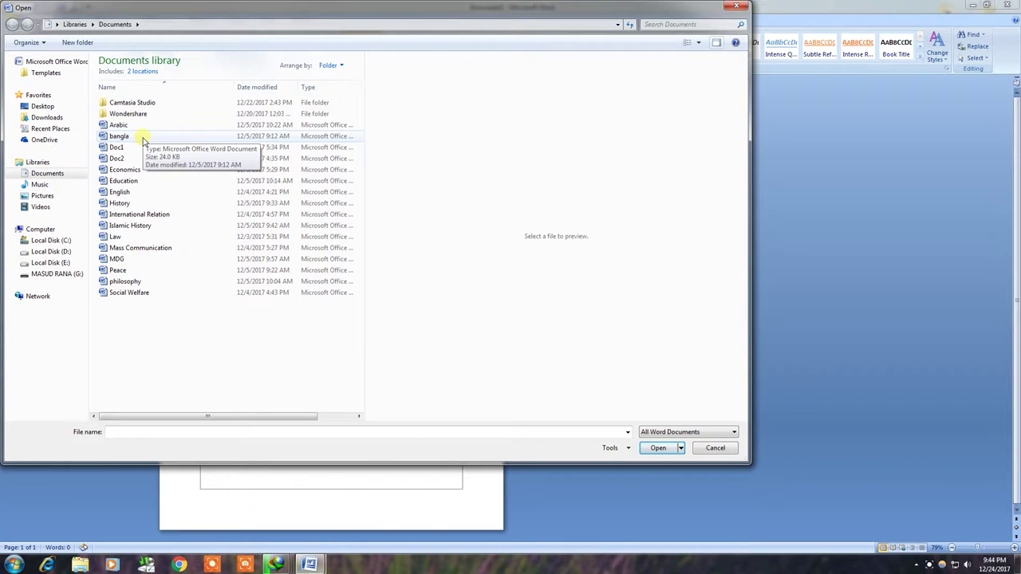
Preview the bangla, Economics and English files, then open Mass Communication.
click(144, 140)
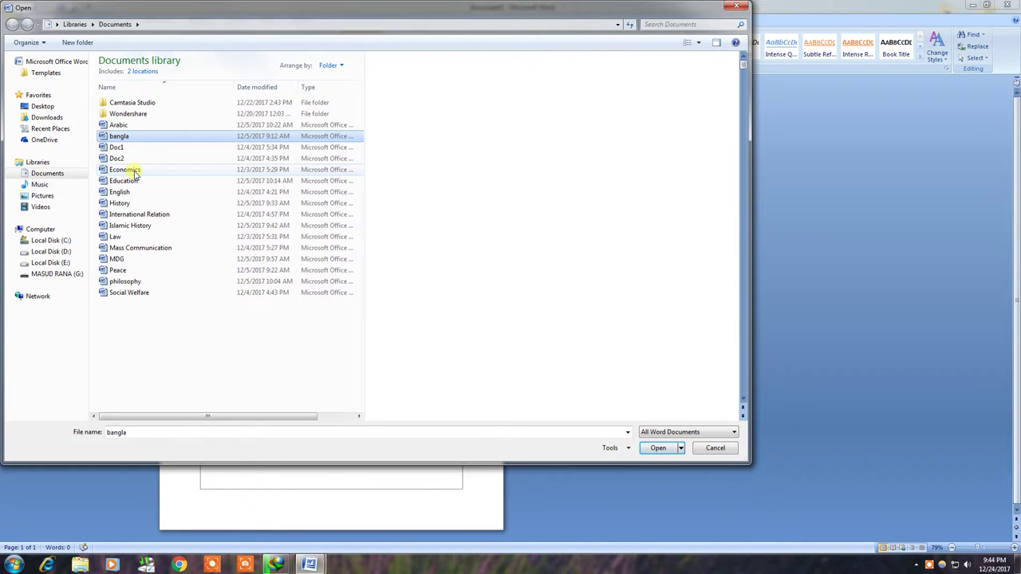
click(134, 169)
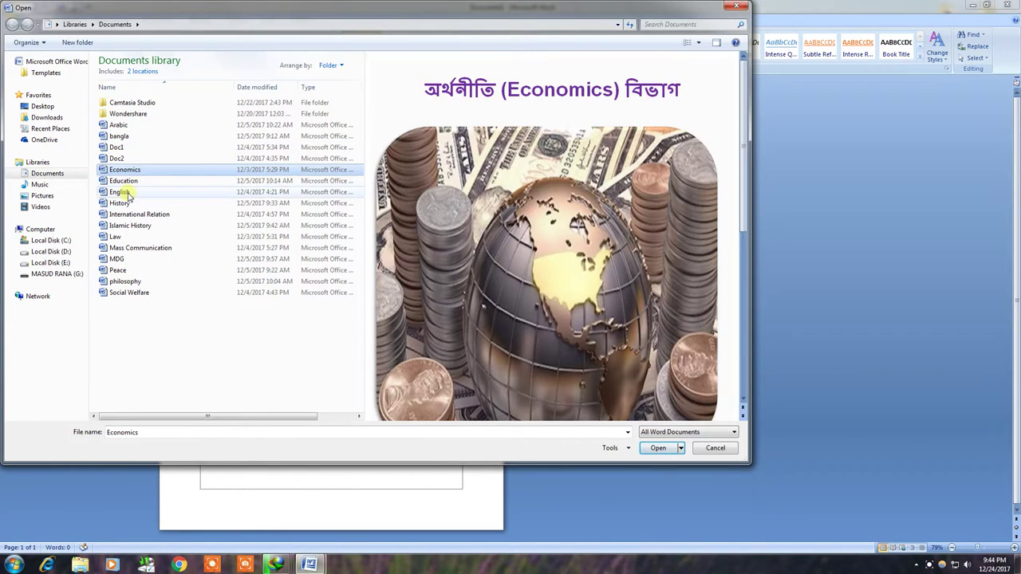
click(125, 192)
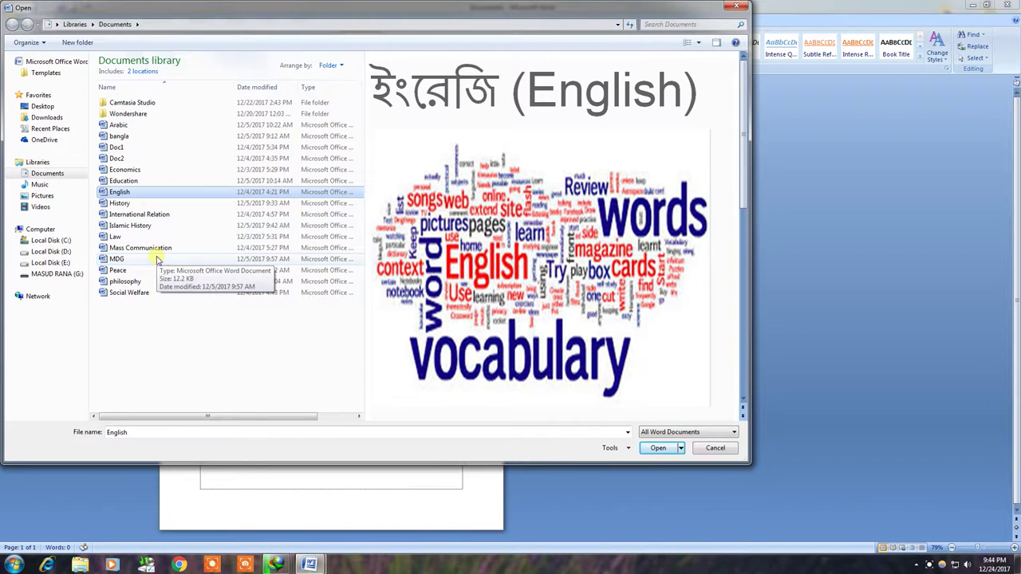
click(140, 249)
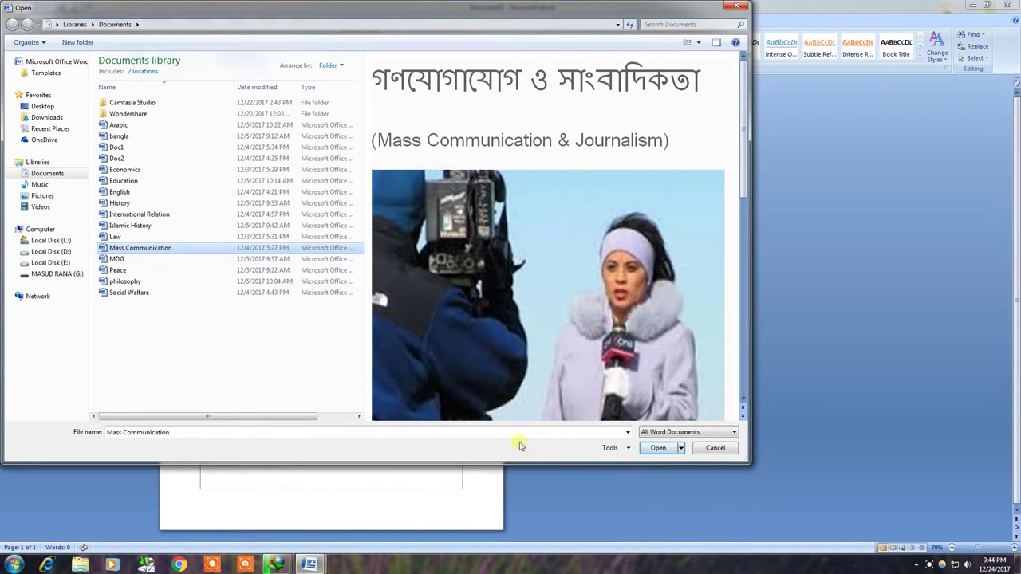
click(667, 449)
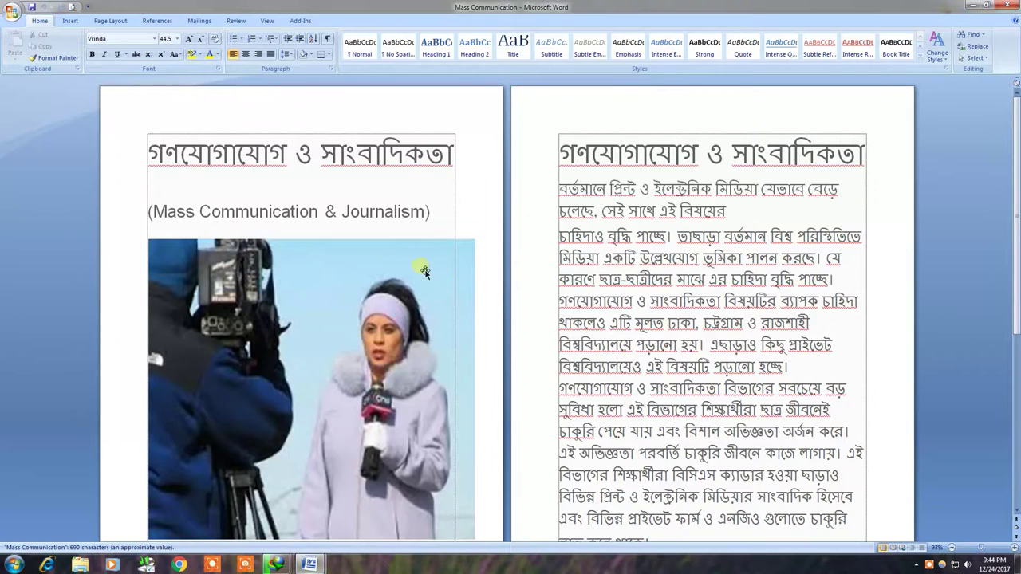
Switch back to blank Document2 and show the Office Button menu with recent documents.
scroll(505, 365, down, 5)
scroll(506, 364, down, 3)
scroll(504, 361, up, 8)
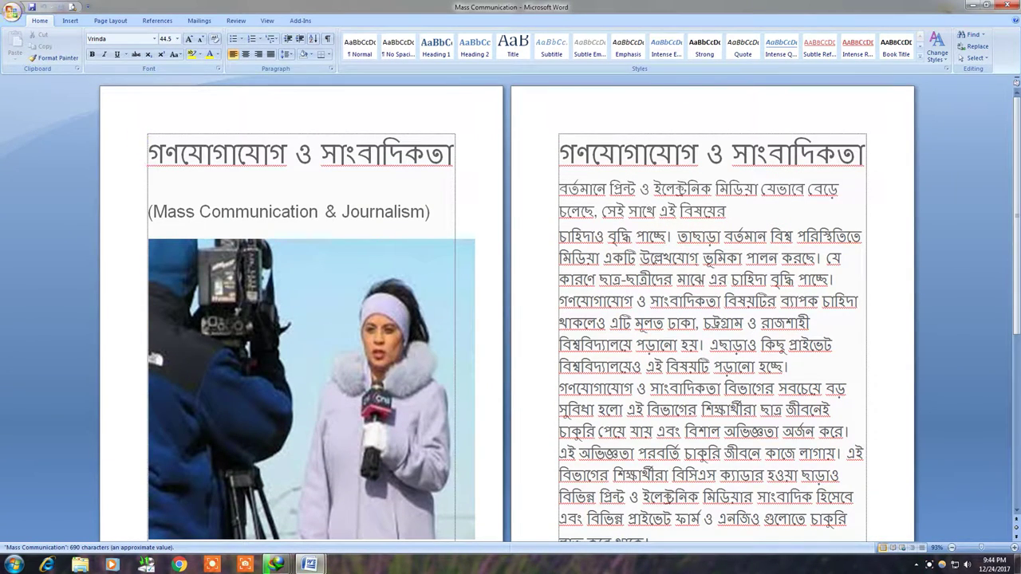
key(ctrl+n)
click(12, 11)
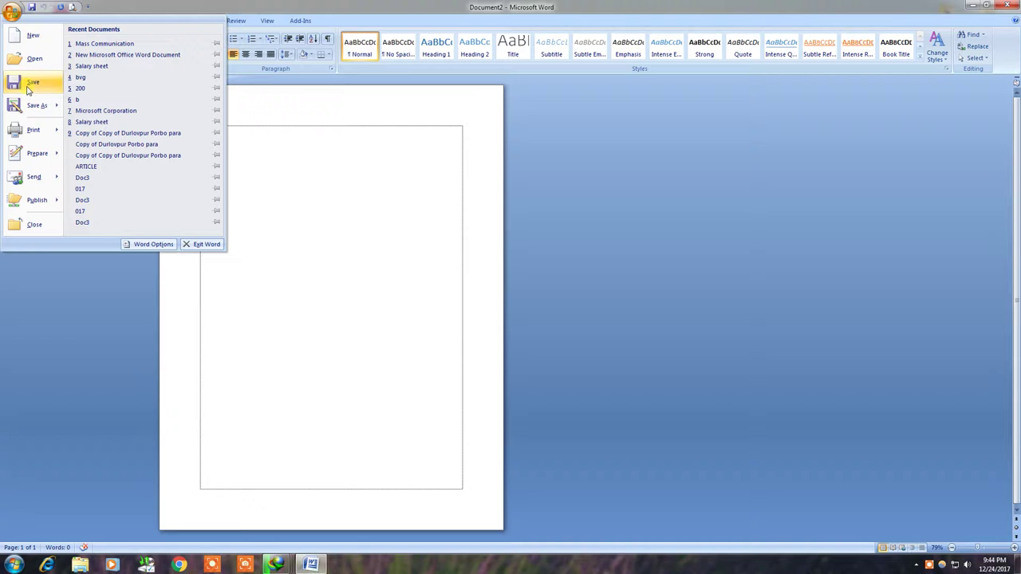
Open the recent cow essay document and copy its title and text.
click(98, 55)
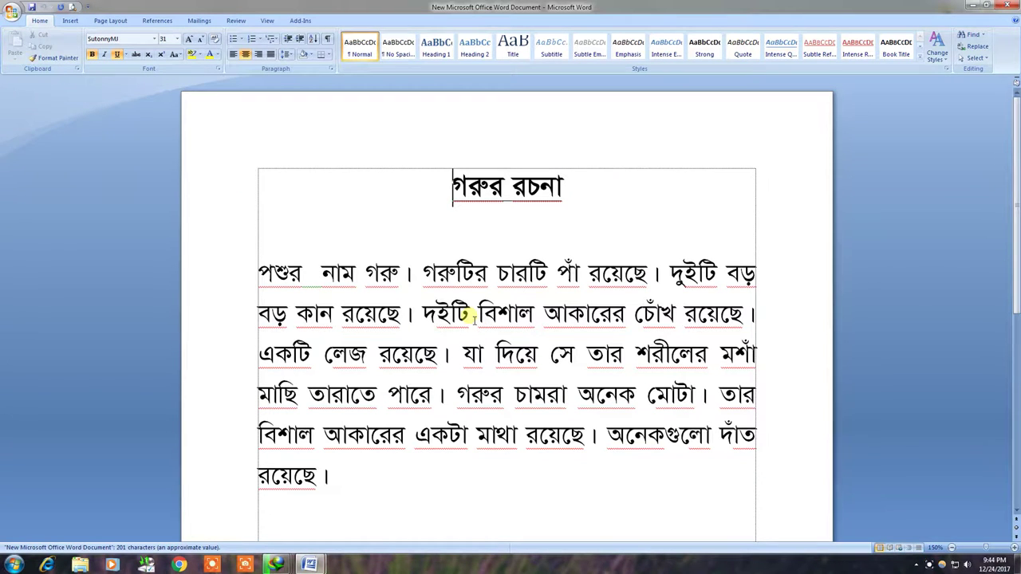
click(12, 11)
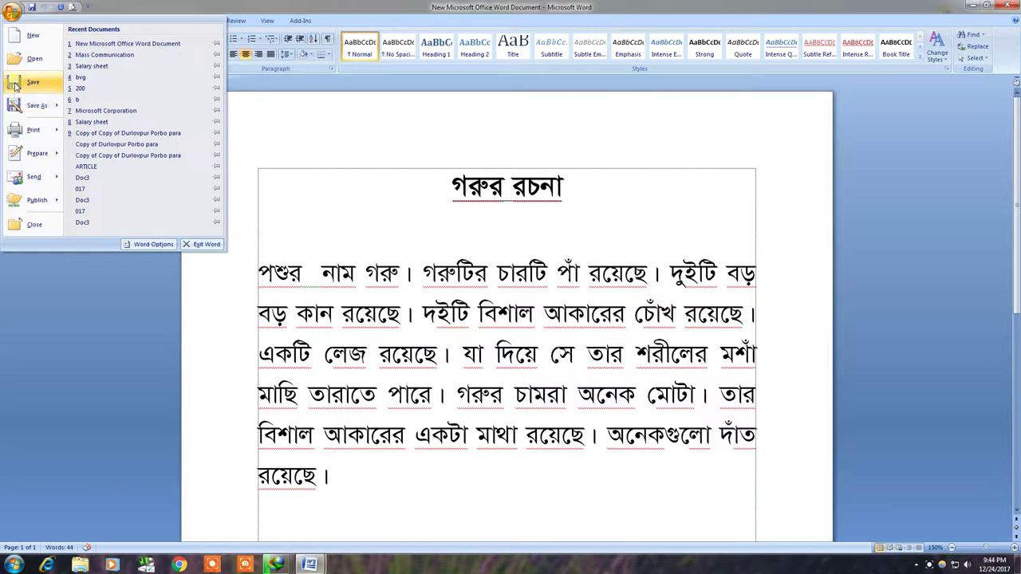
mouse_move(453, 185)
mouse_down()
mouse_move(591, 283)
mouse_move(424, 476)
mouse_up()
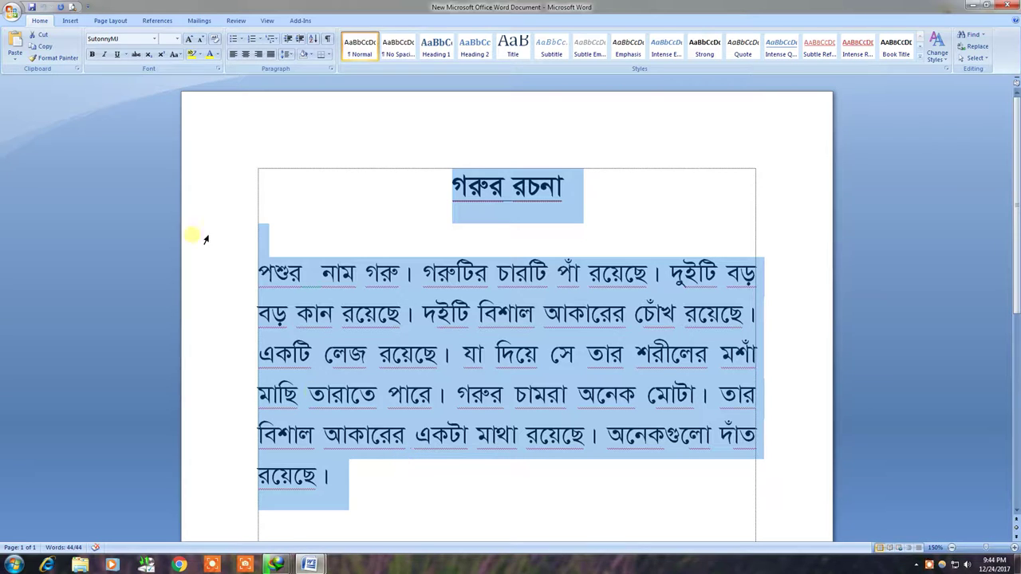
click(48, 48)
Close the essay document, paste the essay into Document2, and bring up Save As.
click(12, 12)
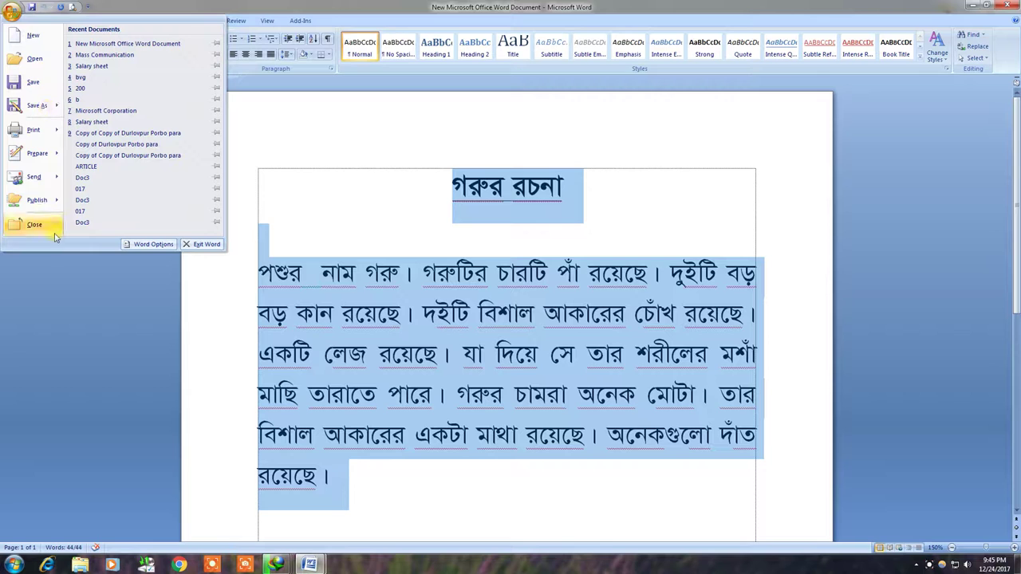
click(41, 225)
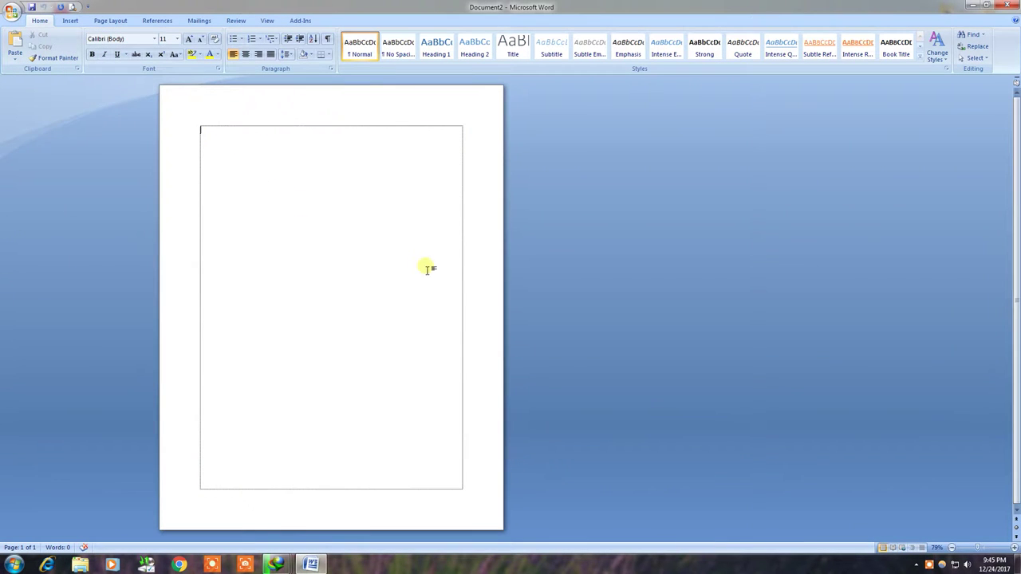
ctrl+scroll(422, 269, up, 8)
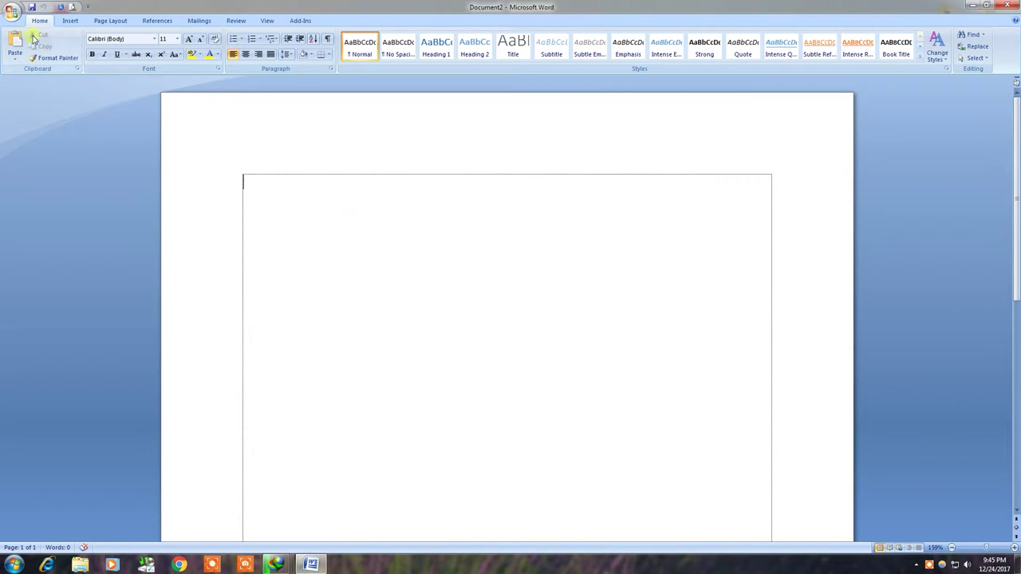
click(16, 42)
click(12, 12)
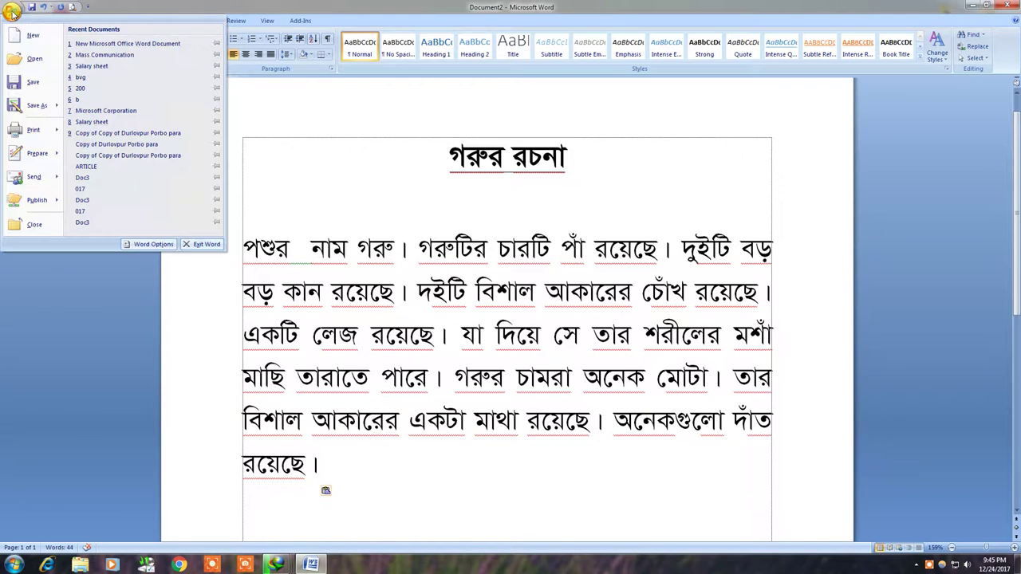
click(22, 83)
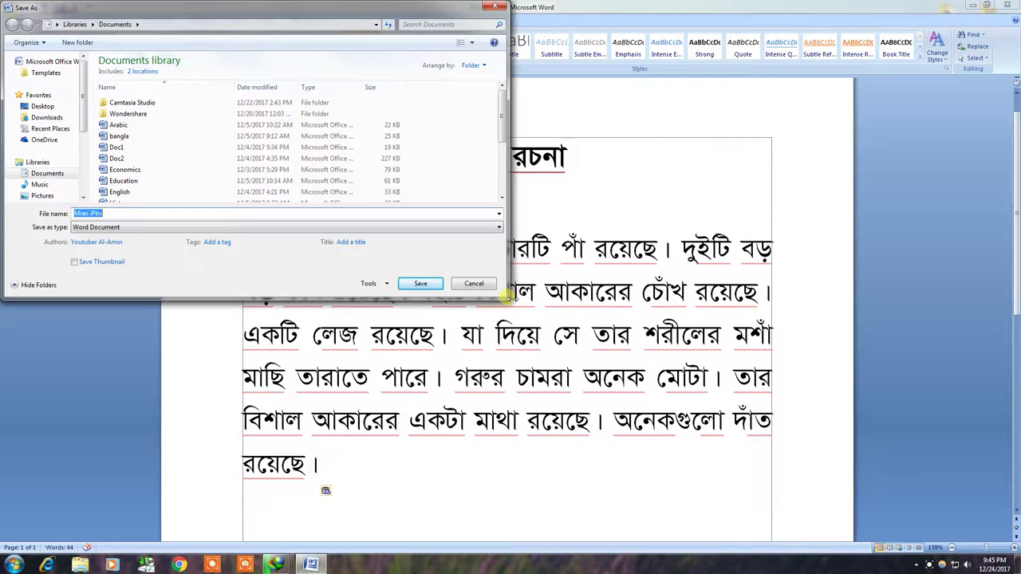
Save the essay to the Desktop as 'Cow' with Save Thumbnail ticked.
drag(505, 299, 733, 448)
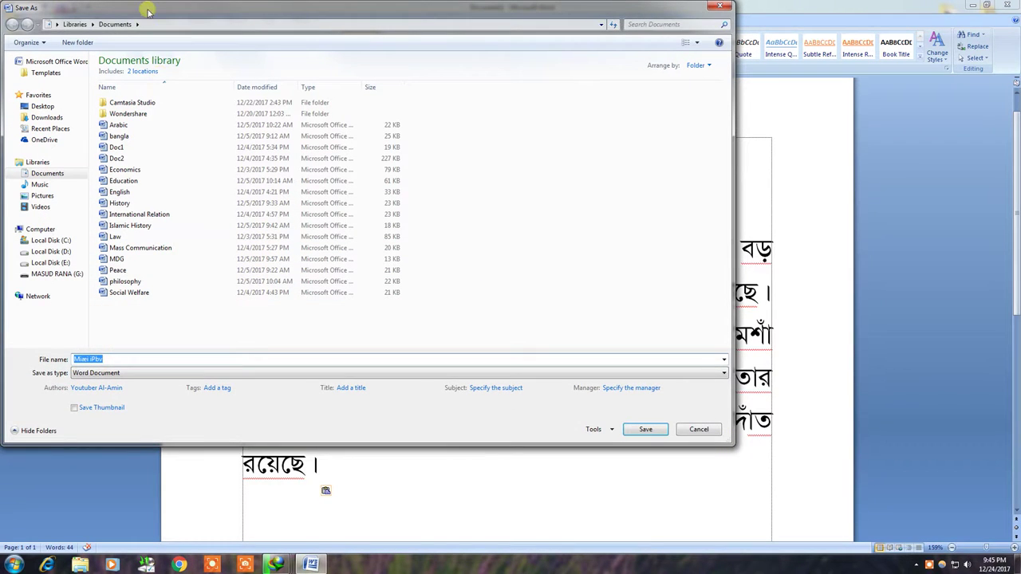
click(50, 251)
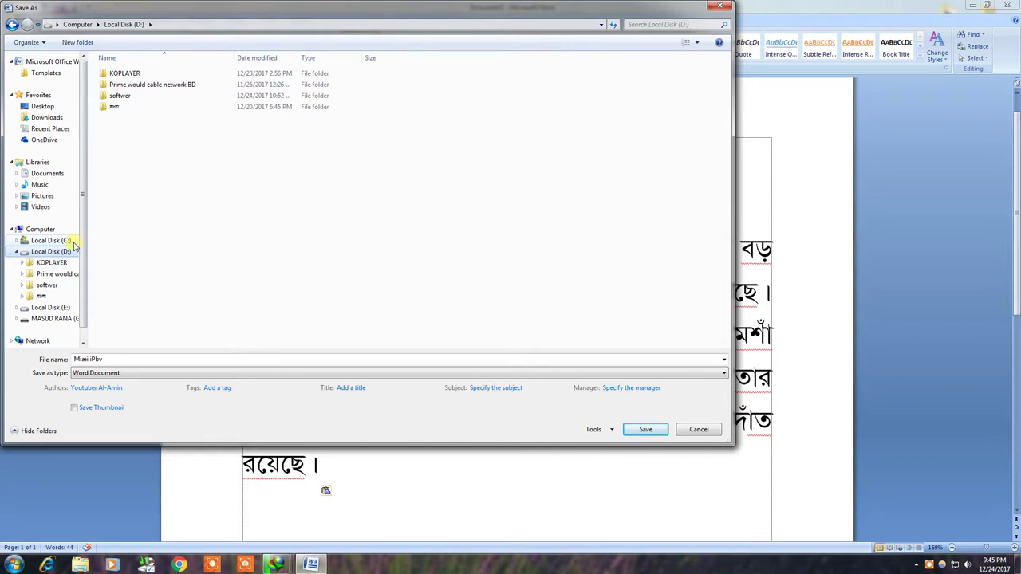
click(63, 107)
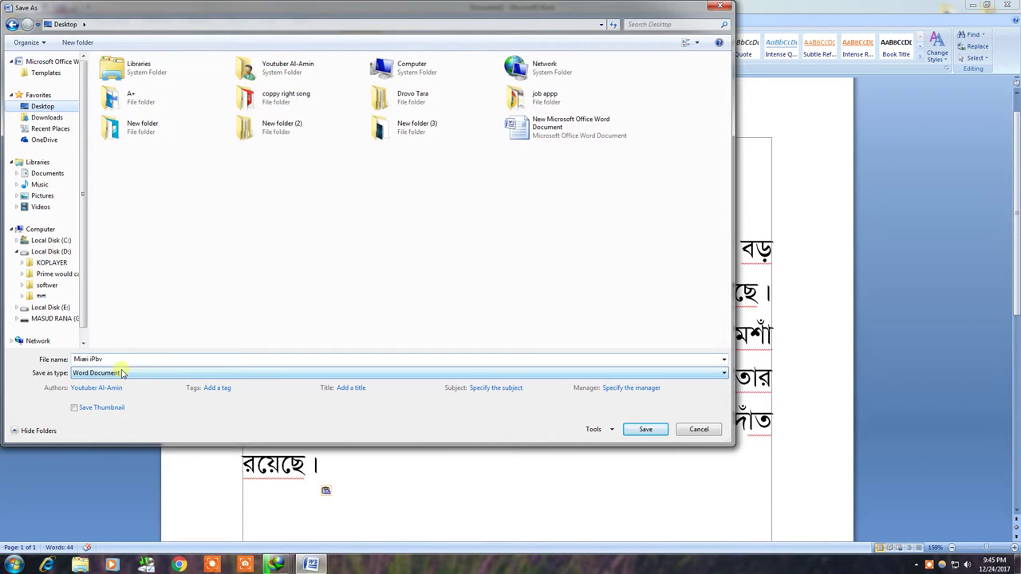
click(74, 408)
click(125, 358)
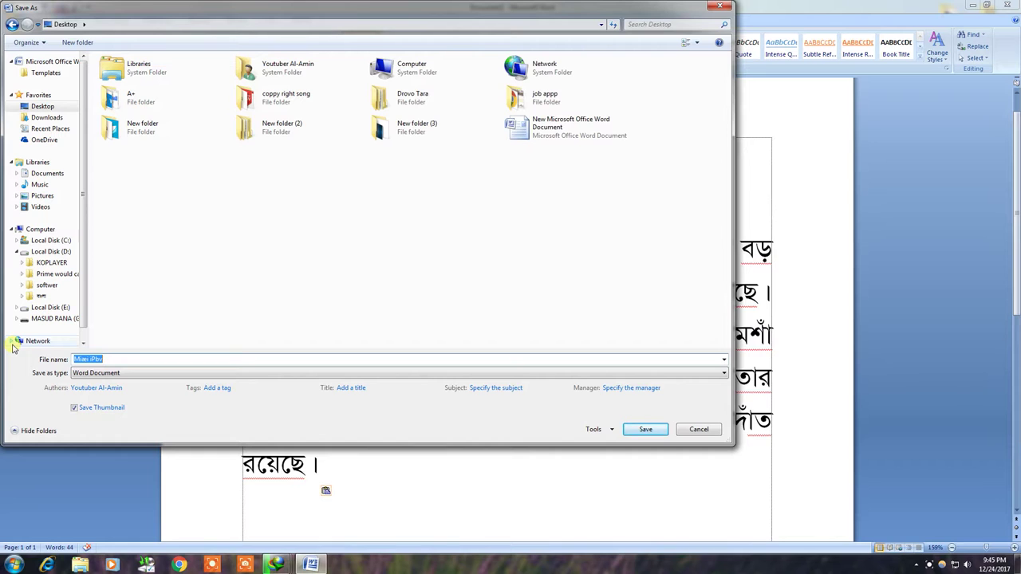
text(C)
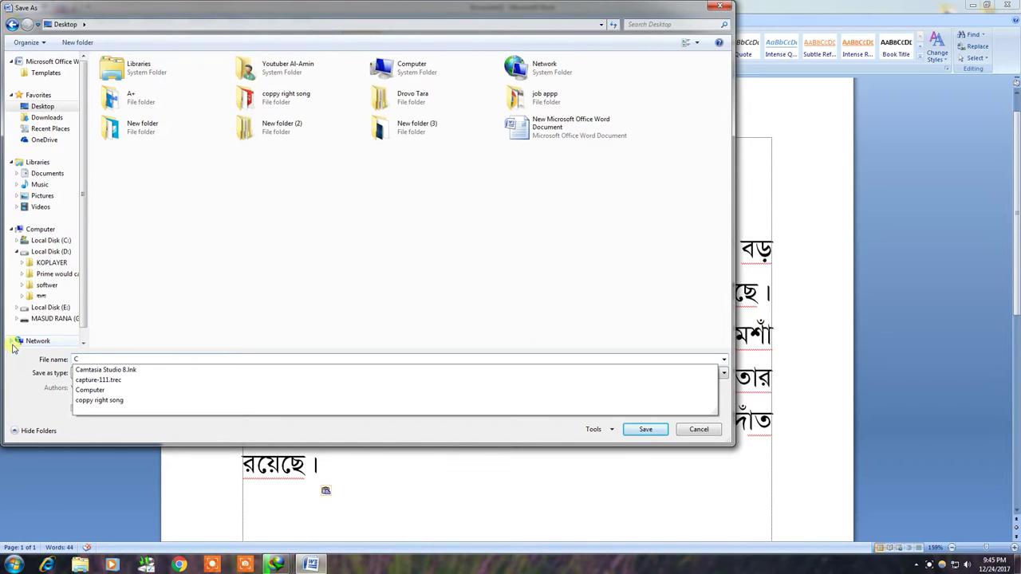
text(ow)
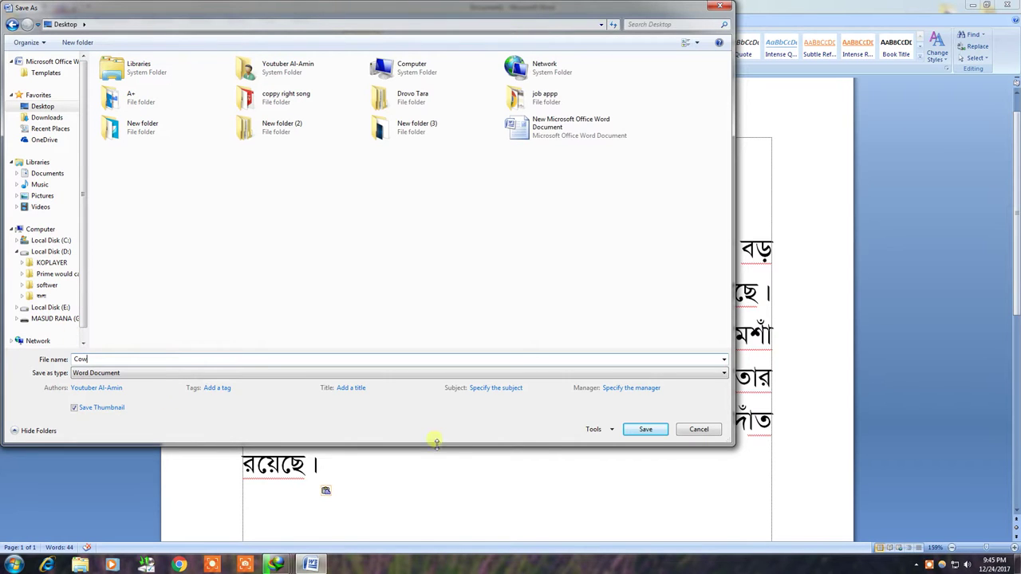
click(644, 431)
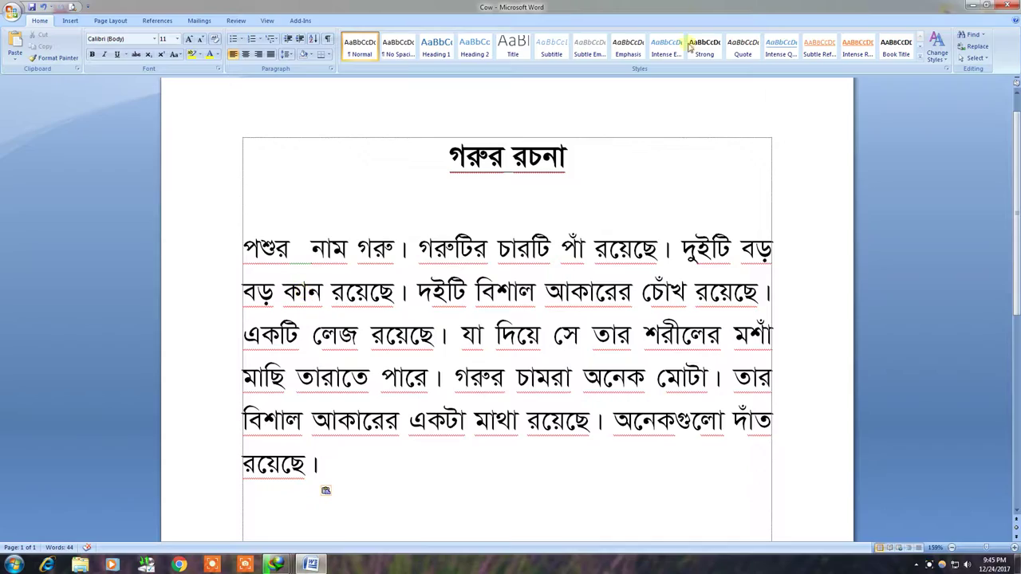
Minimize Word to see the Cow file on the desktop, then return to the essay.
click(977, 7)
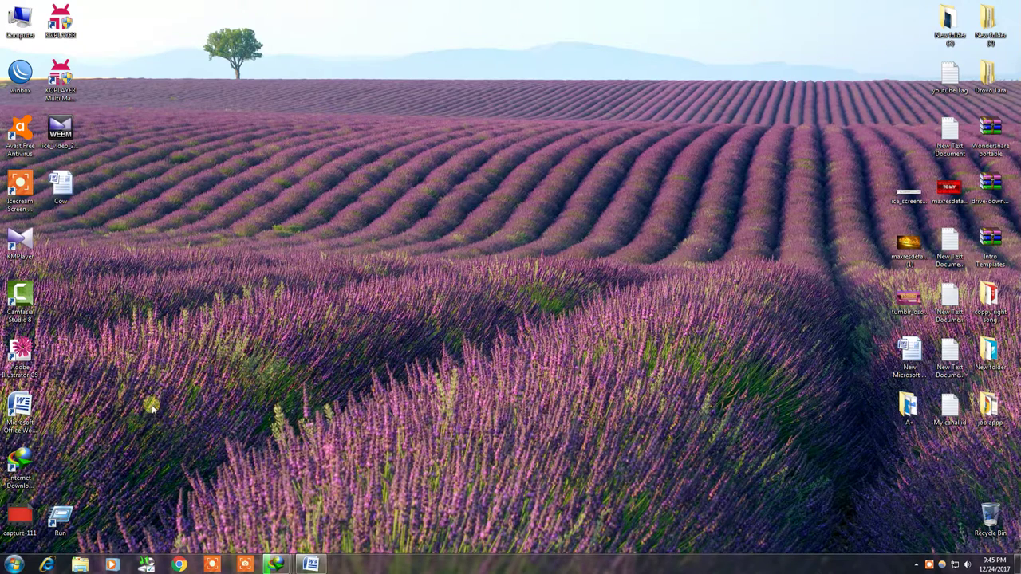
click(311, 564)
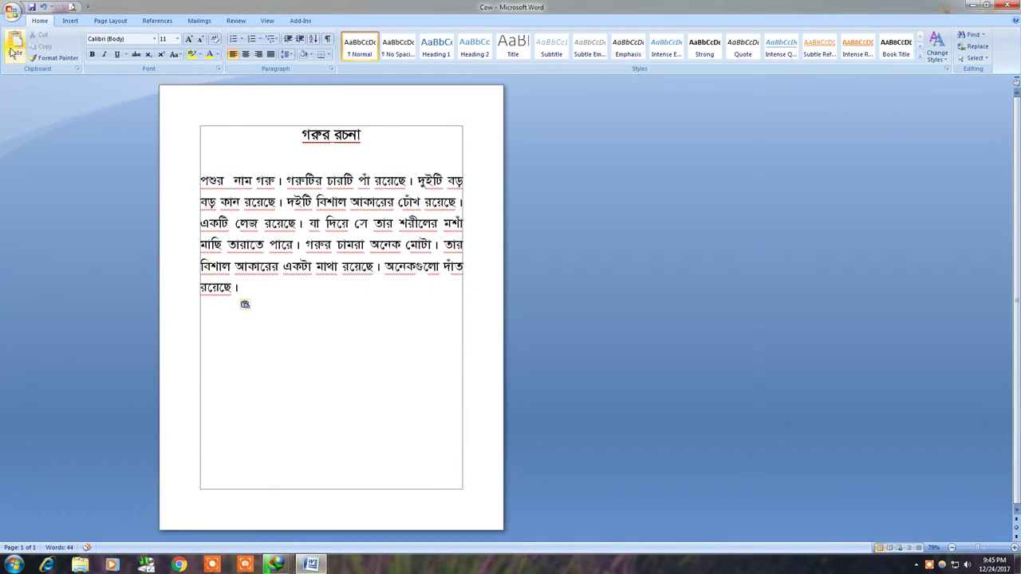
click(11, 10)
click(450, 154)
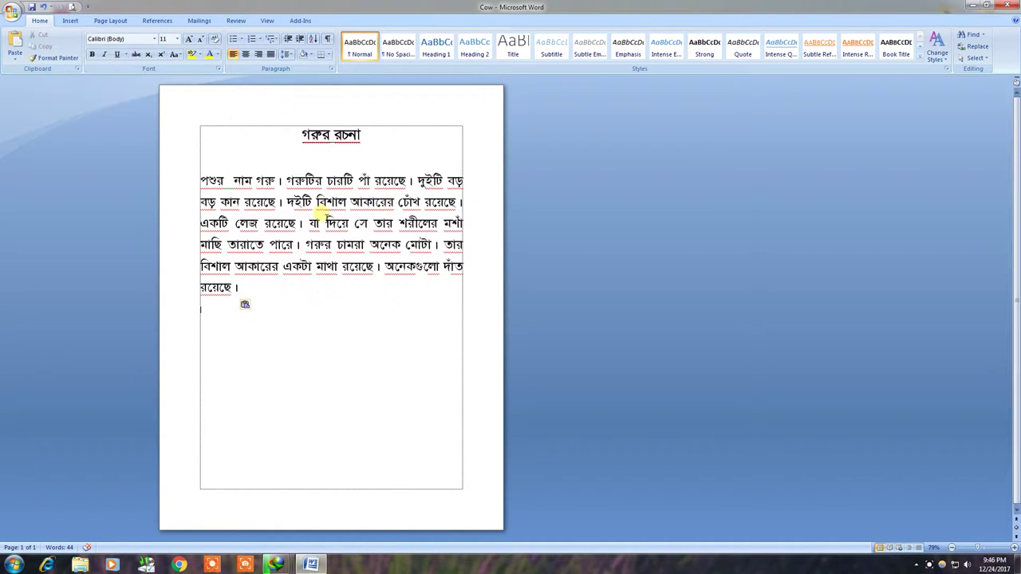
ctrl+scroll(340, 272, up, 5)
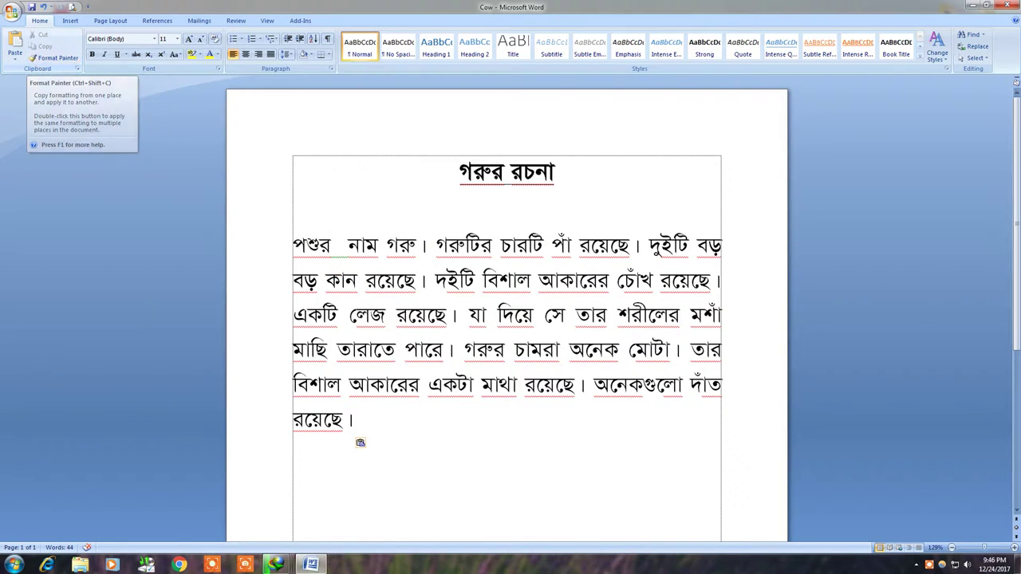
click(12, 12)
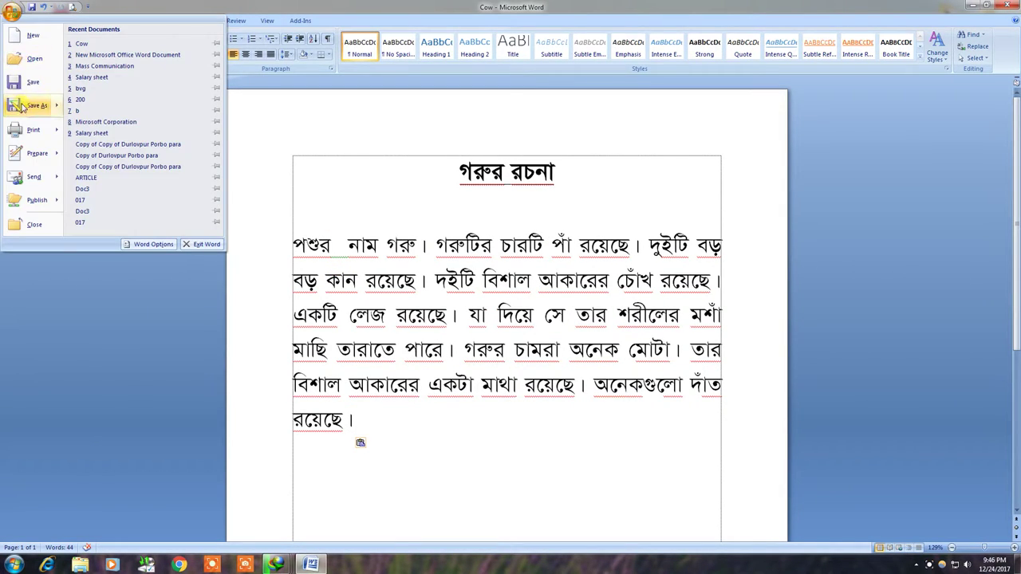
Save a Desktop copy named 'Cow-1' and minimize Word to view it.
click(24, 106)
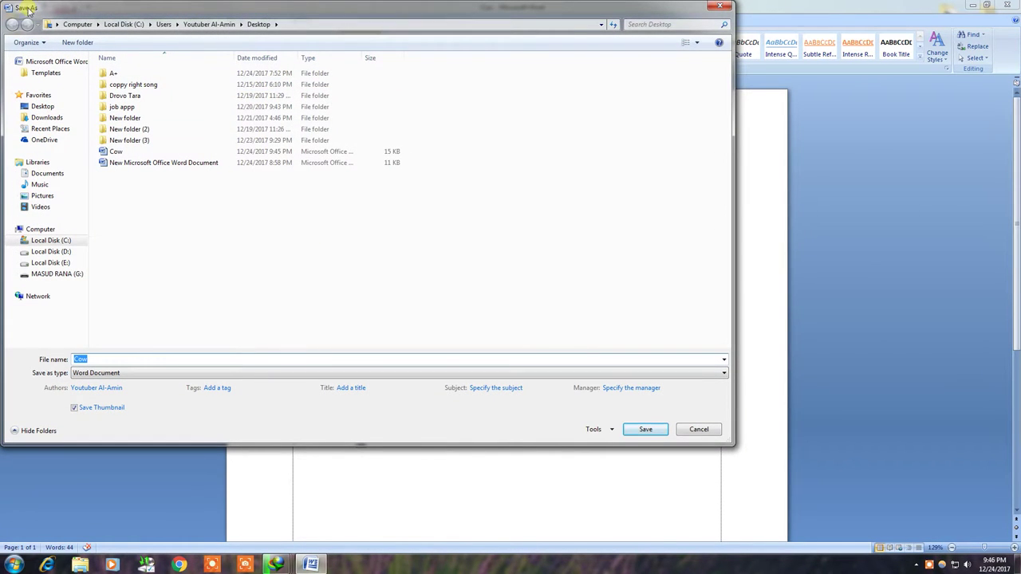
click(112, 359)
click(645, 430)
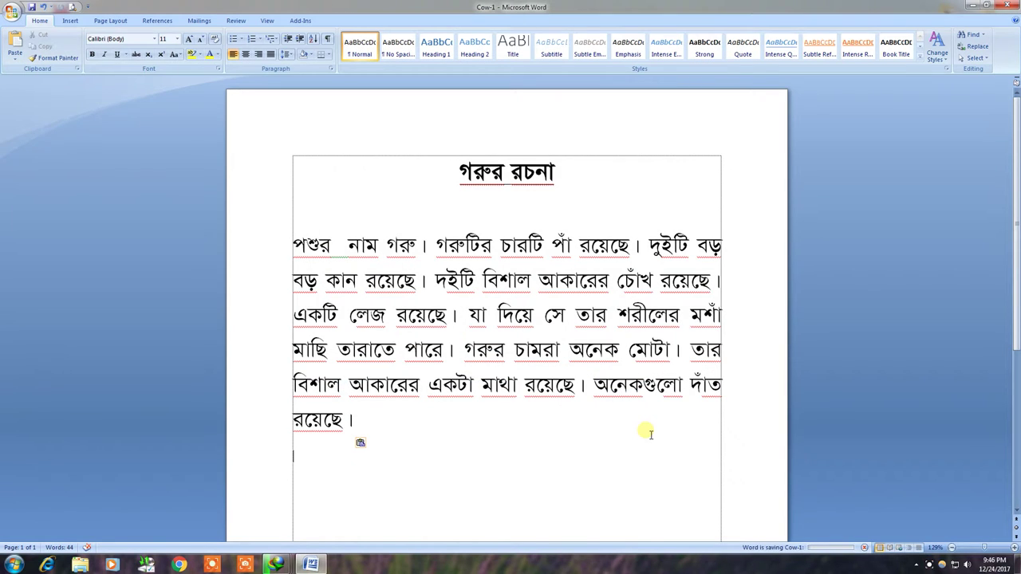
click(970, 6)
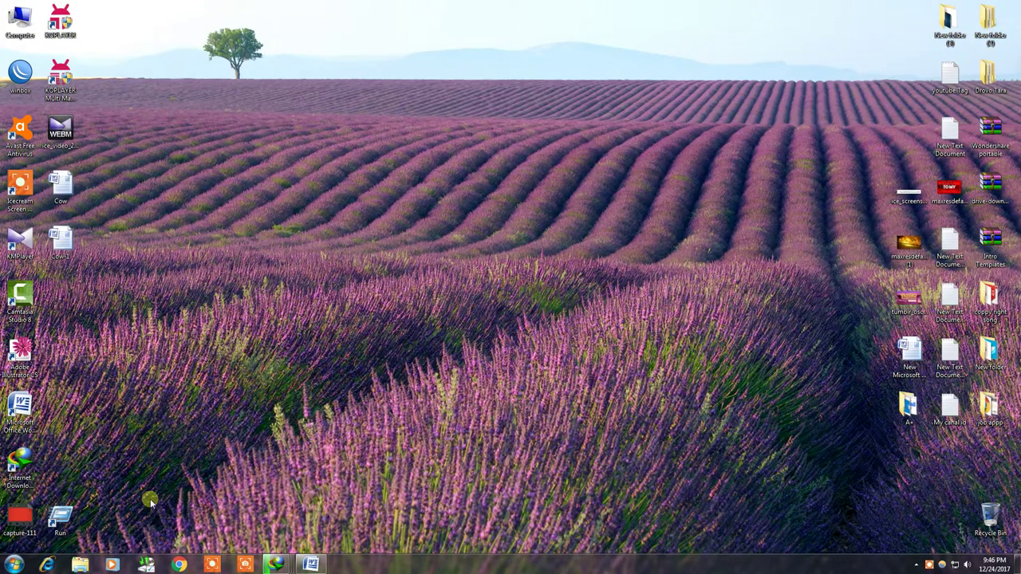
Restore Cow-1 and look over the Print and Send choices in the Office Button menu.
click(310, 564)
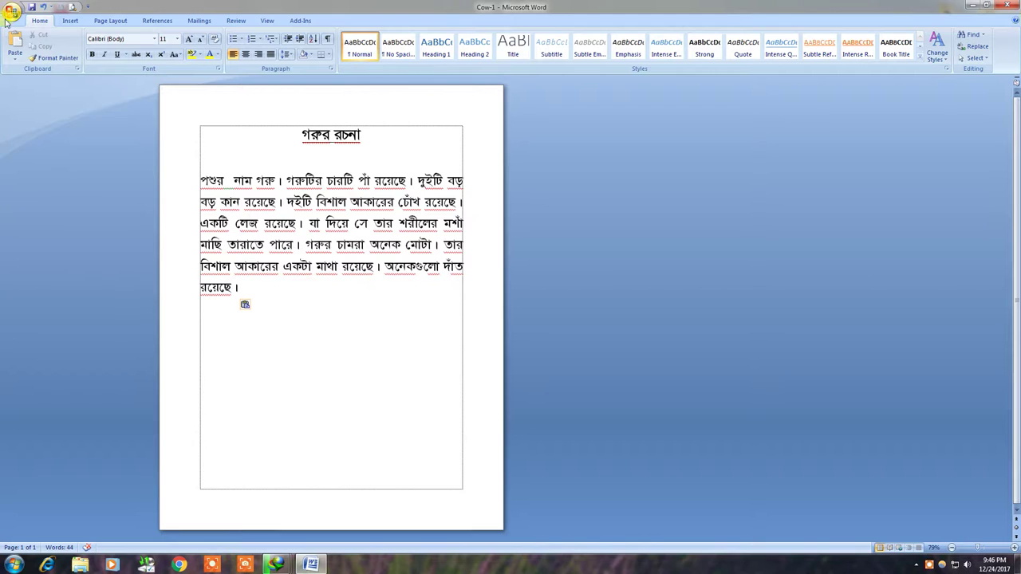
click(8, 16)
mouse_move(33, 134)
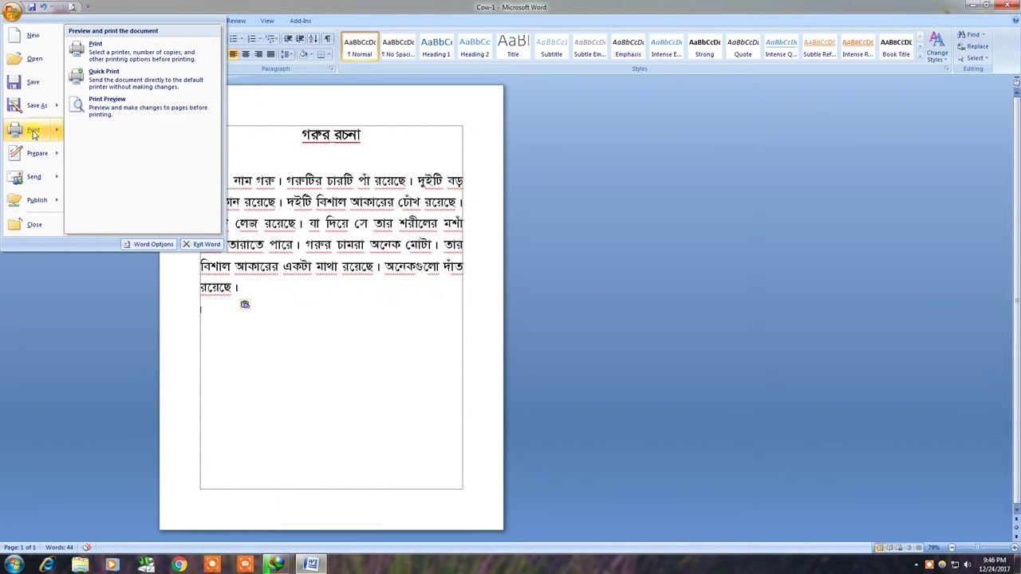
mouse_move(33, 177)
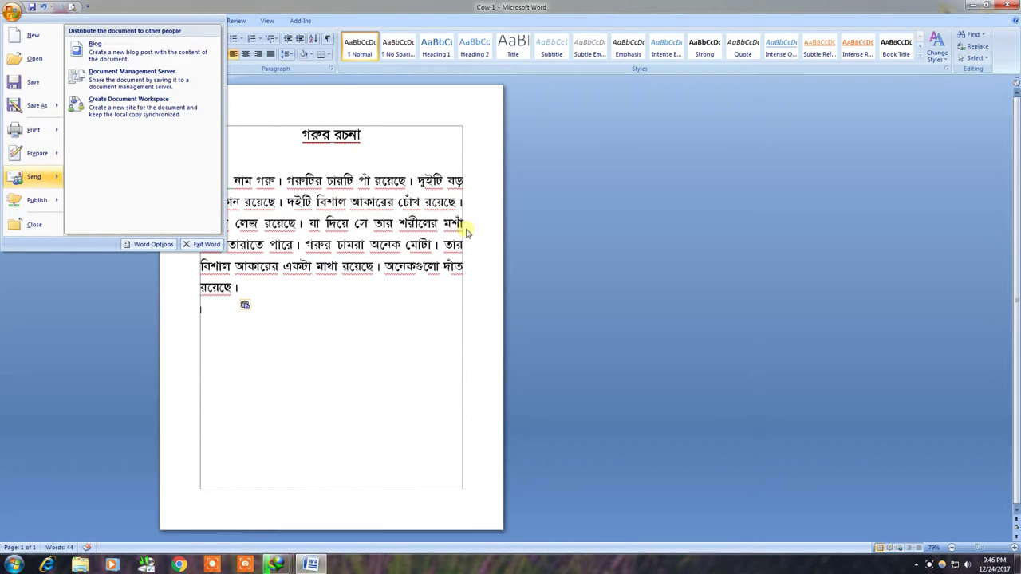
click(384, 271)
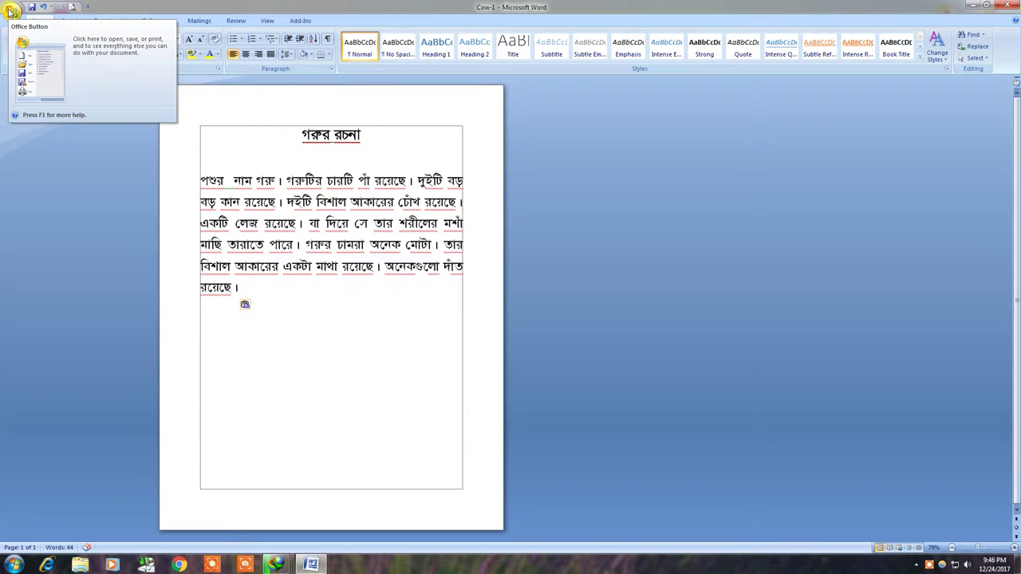
click(9, 10)
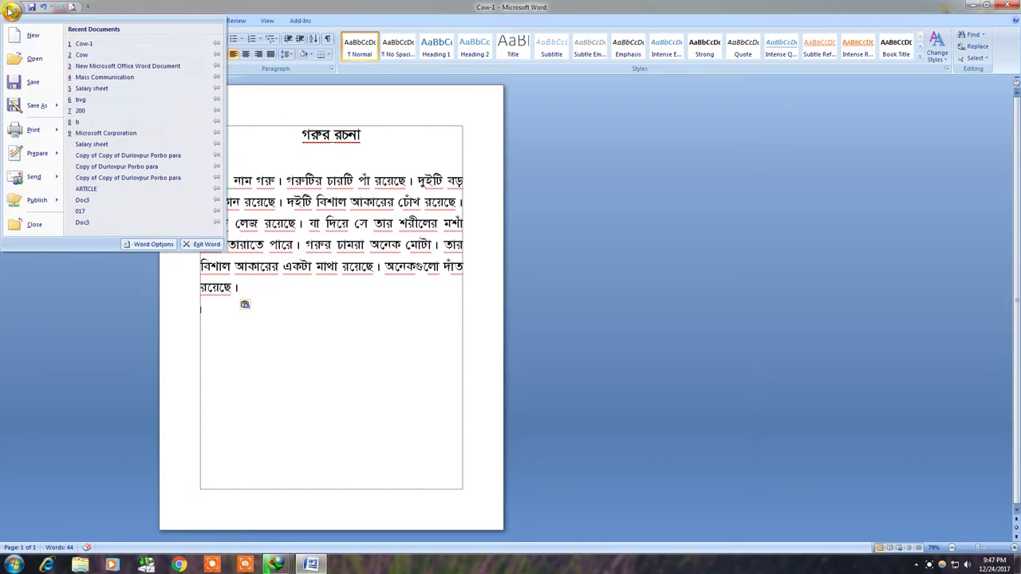
mouse_move(26, 133)
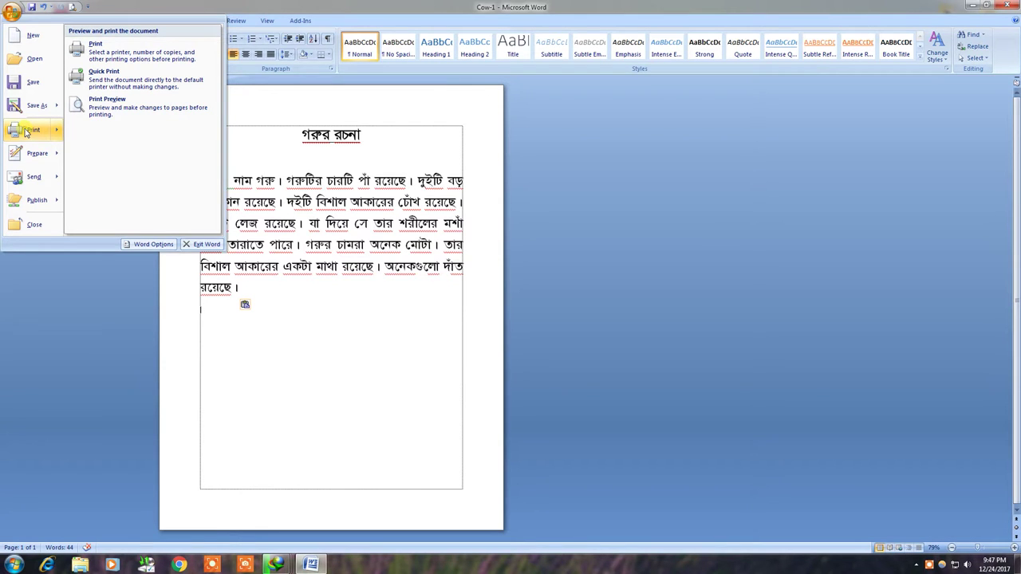
click(26, 132)
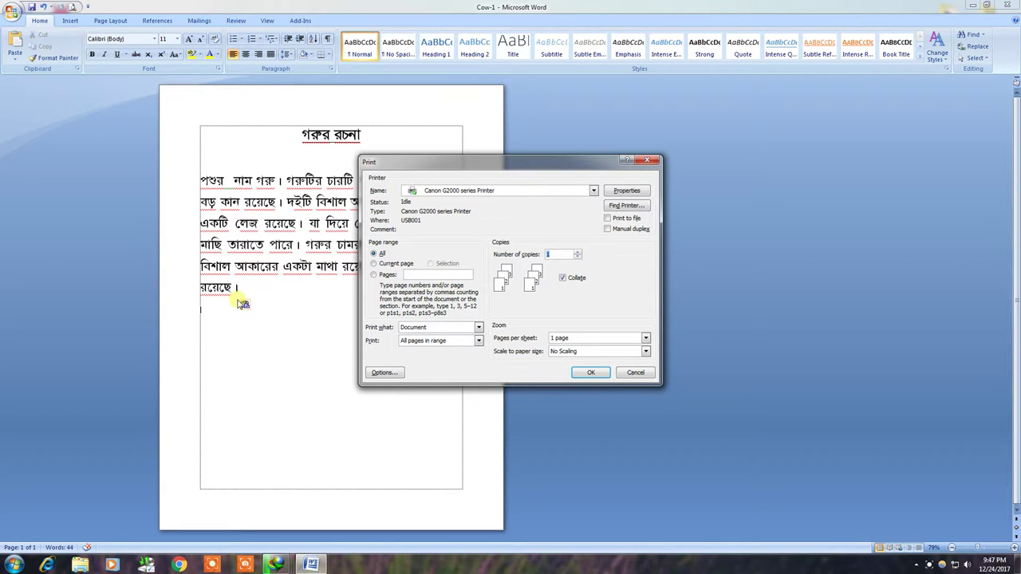
click(389, 265)
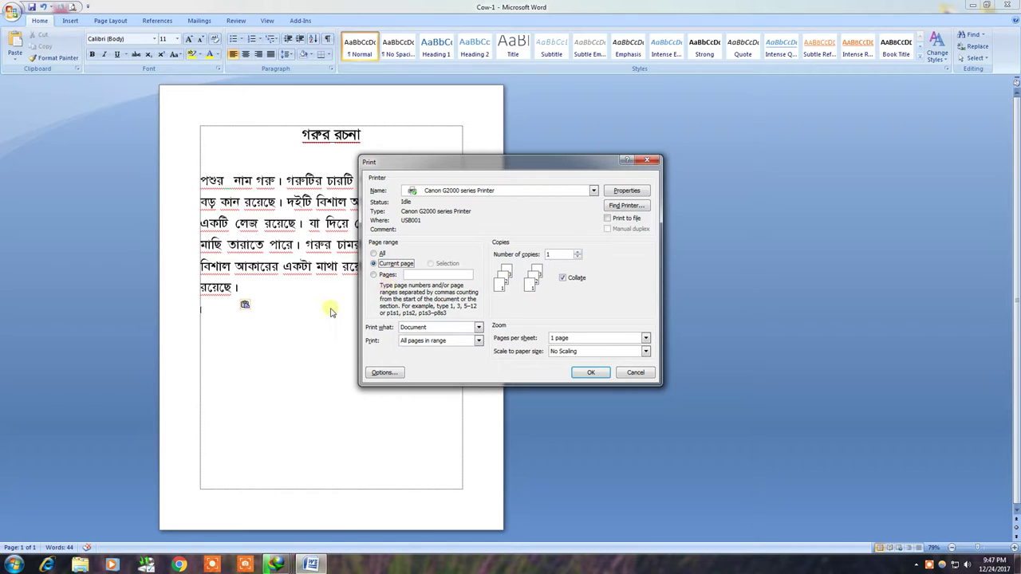
click(373, 252)
text(5)
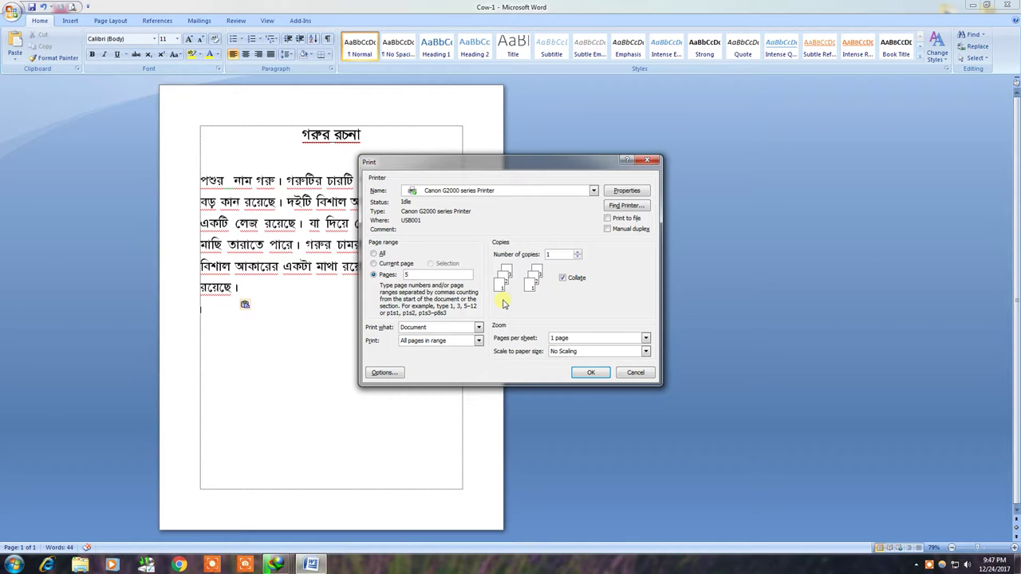
double_click(554, 254)
click(593, 190)
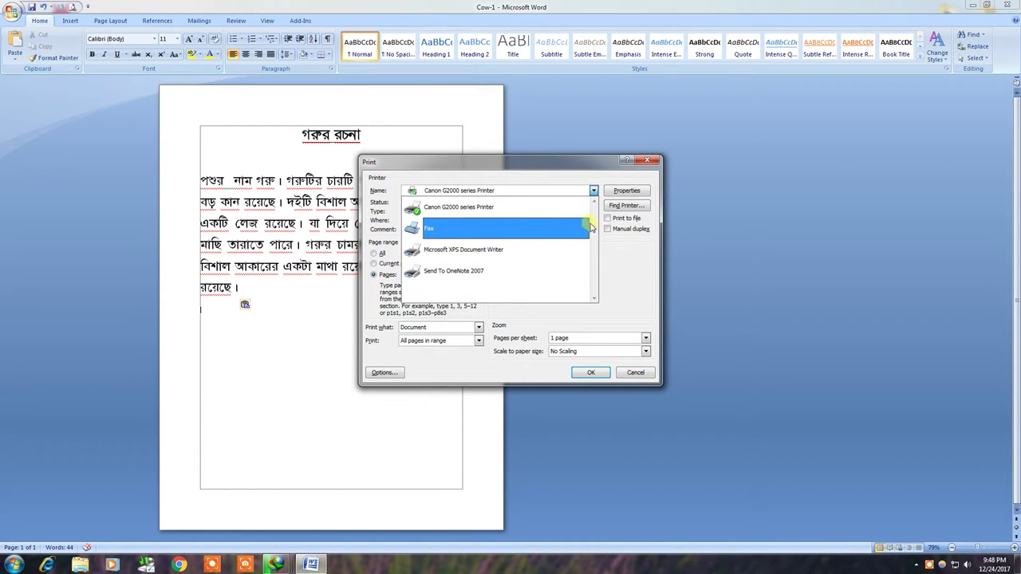
click(610, 255)
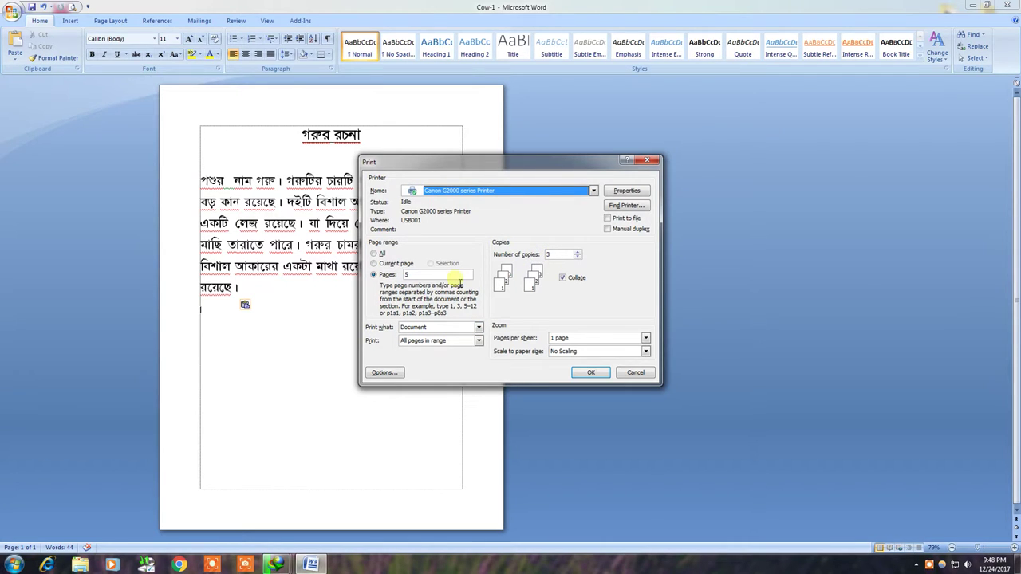
click(636, 373)
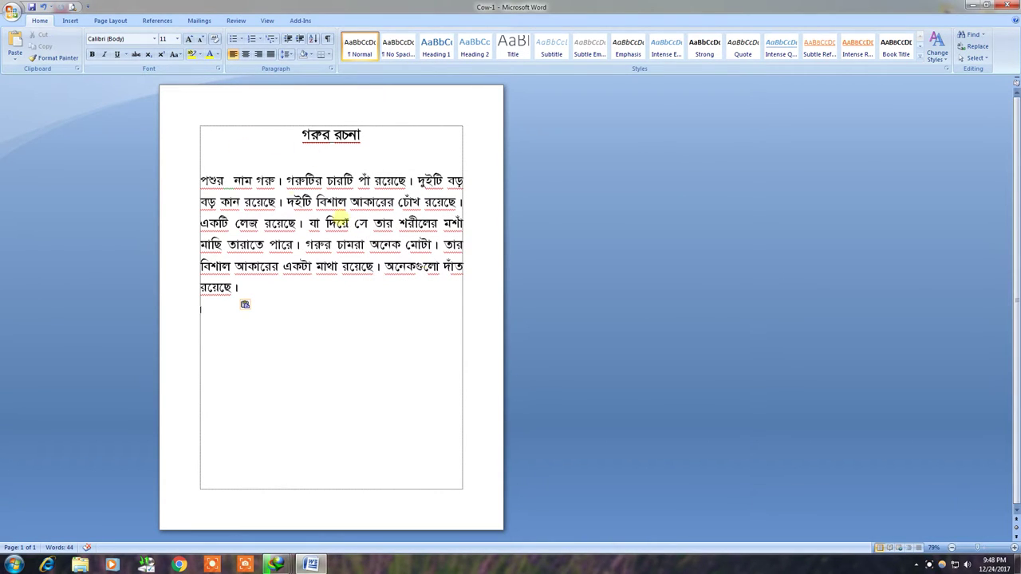
Look over the Prepare options, then select most of the essay paragraph.
click(11, 12)
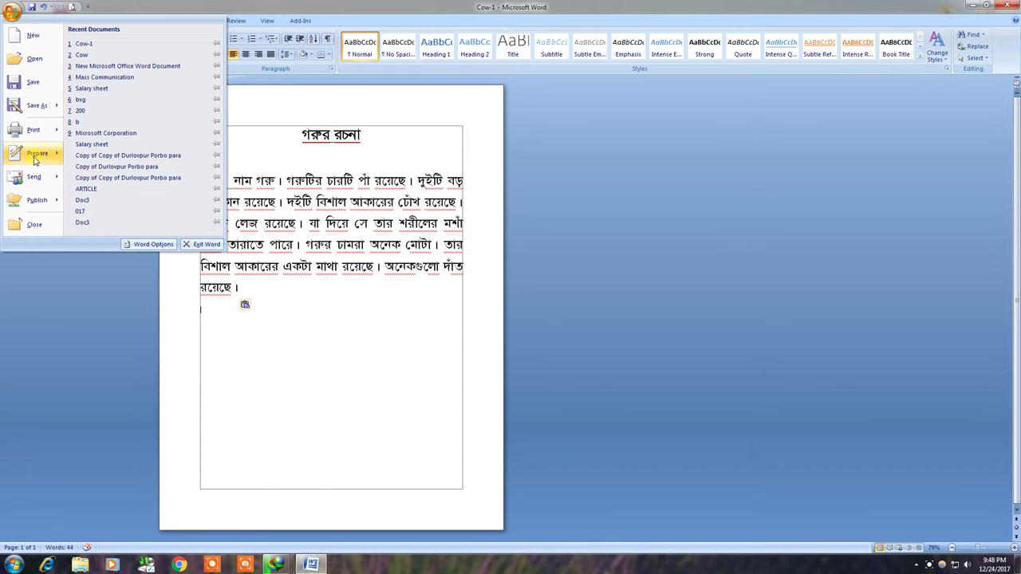
mouse_move(43, 139)
mouse_move(47, 162)
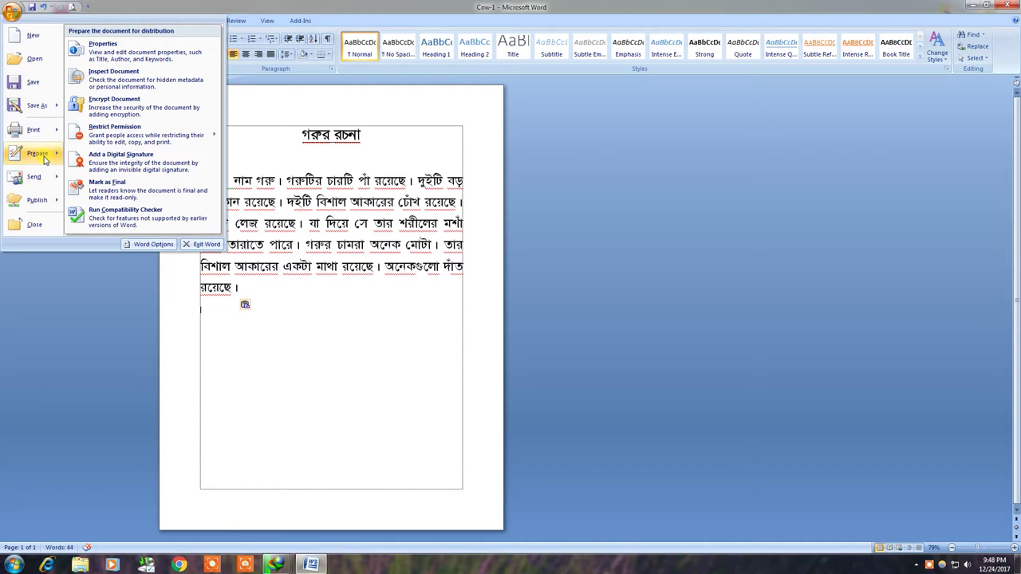
click(299, 237)
drag(215, 182, 320, 264)
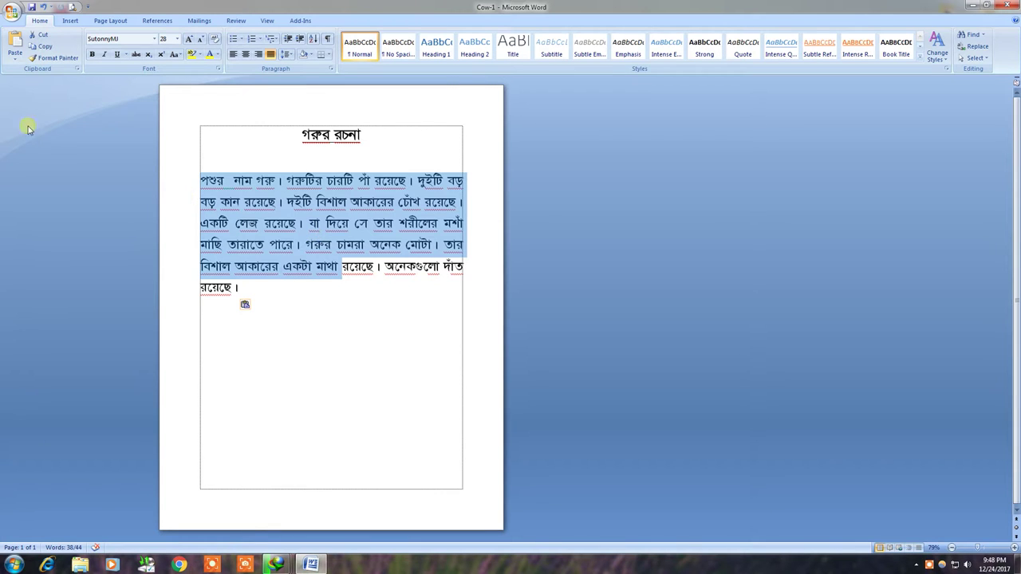
Show the Author, Title, Subject and Keywords fields via Prepare > Properties.
click(12, 11)
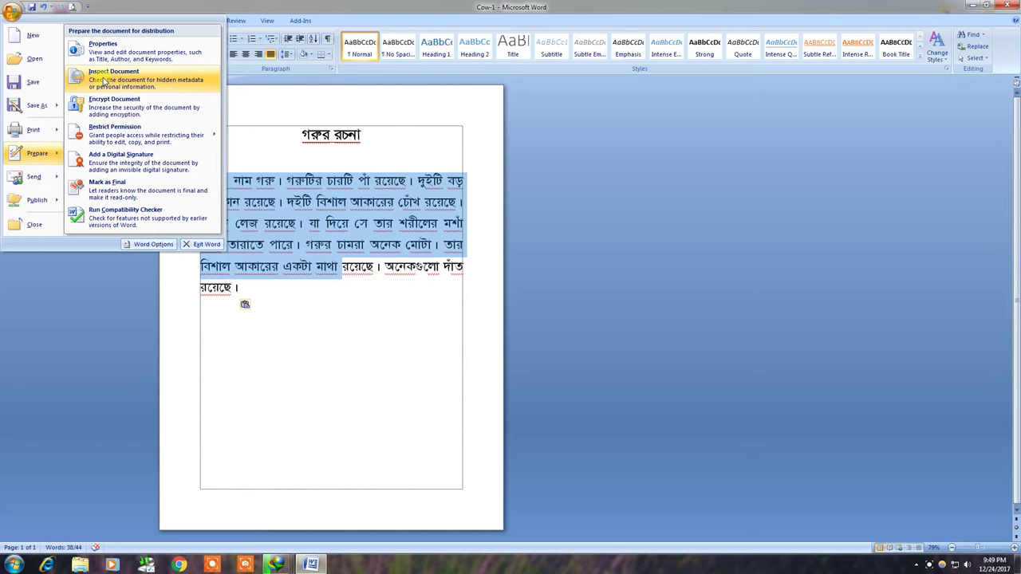
mouse_move(141, 130)
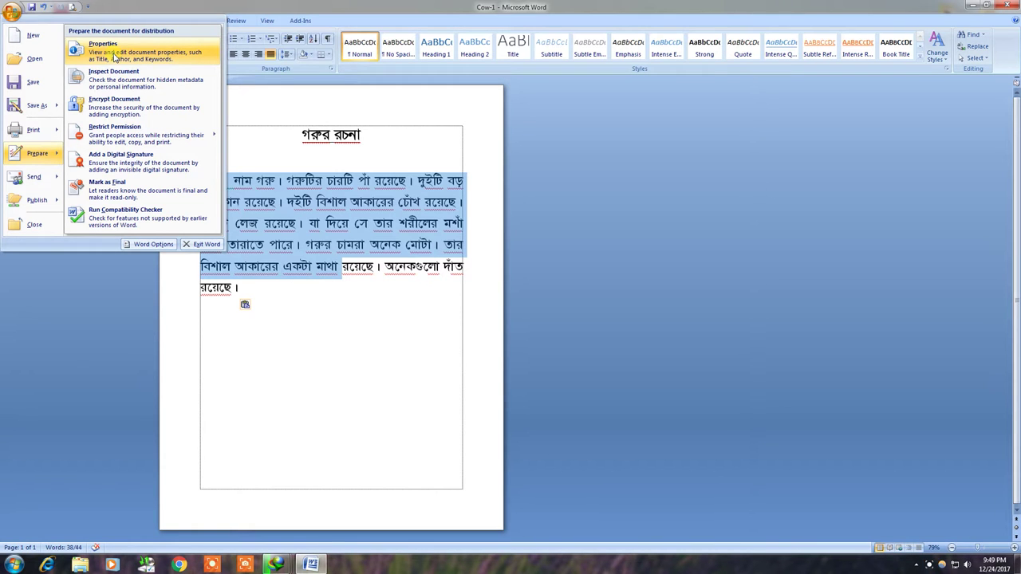
click(114, 56)
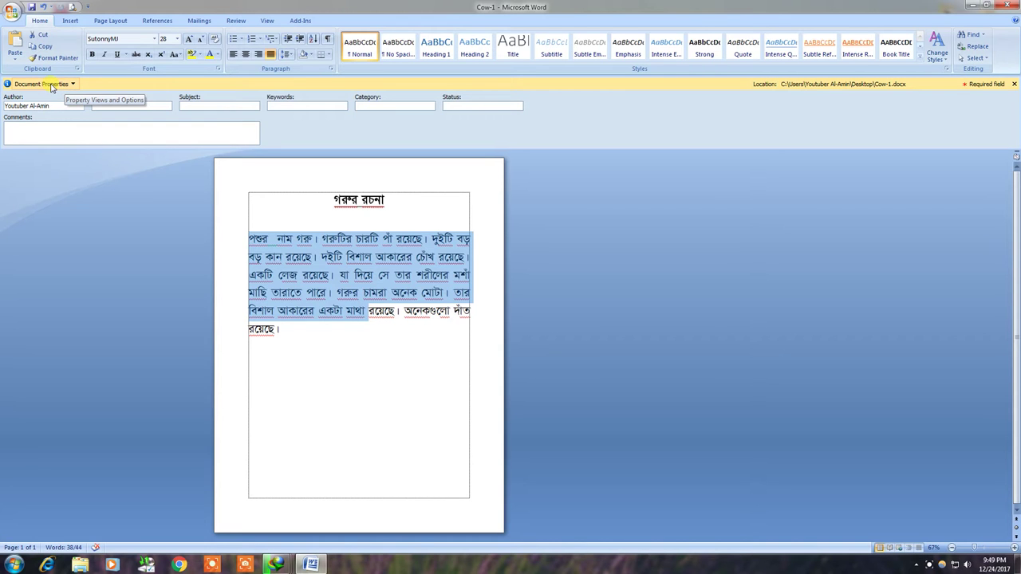
click(69, 85)
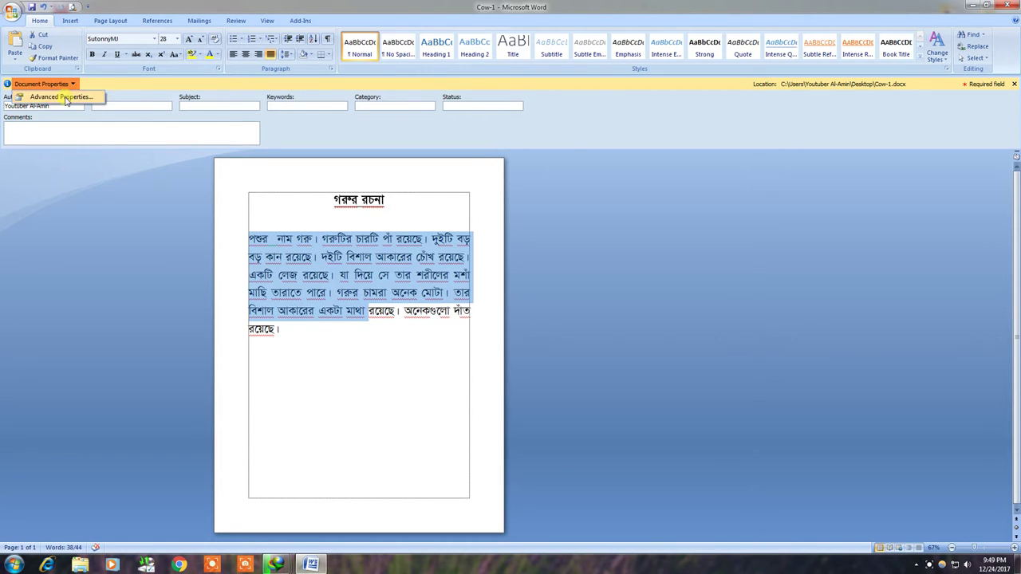
click(66, 98)
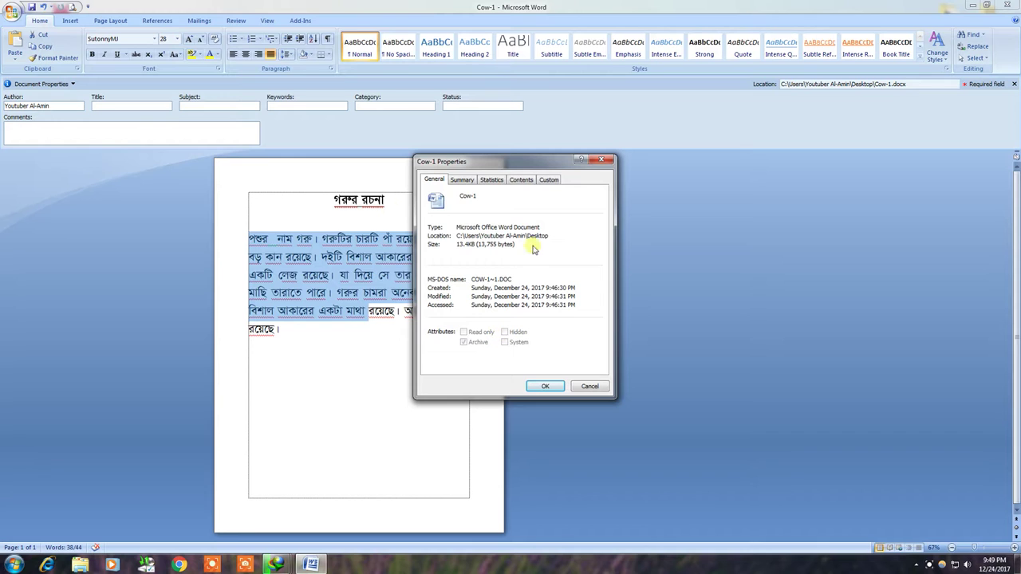
click(460, 181)
click(492, 182)
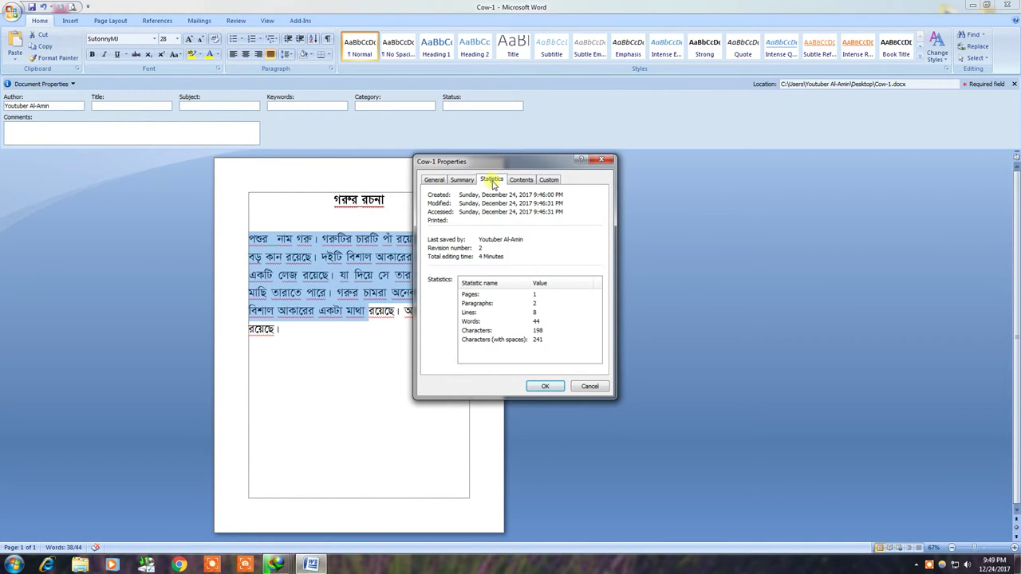
click(521, 180)
click(547, 180)
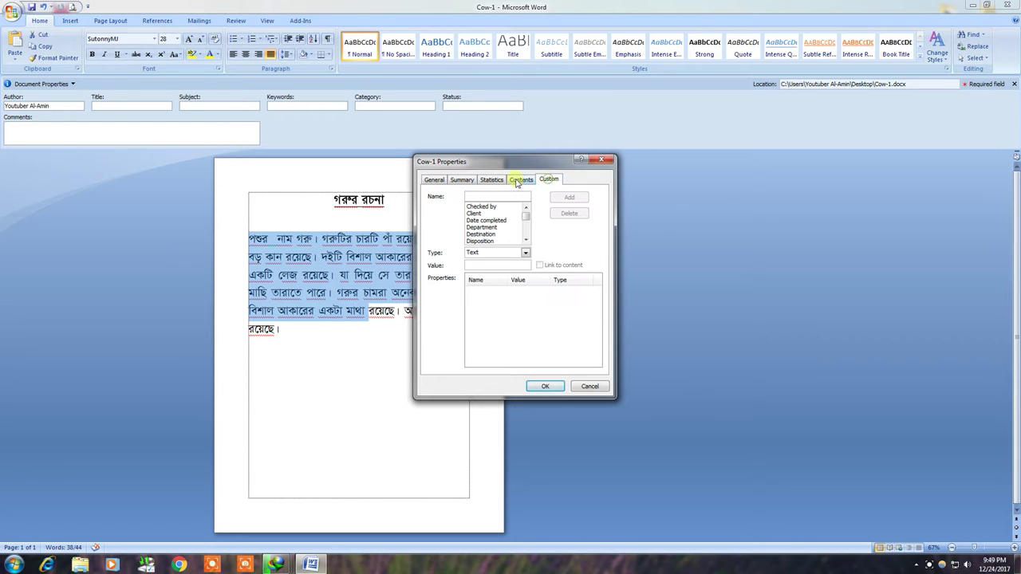
click(488, 182)
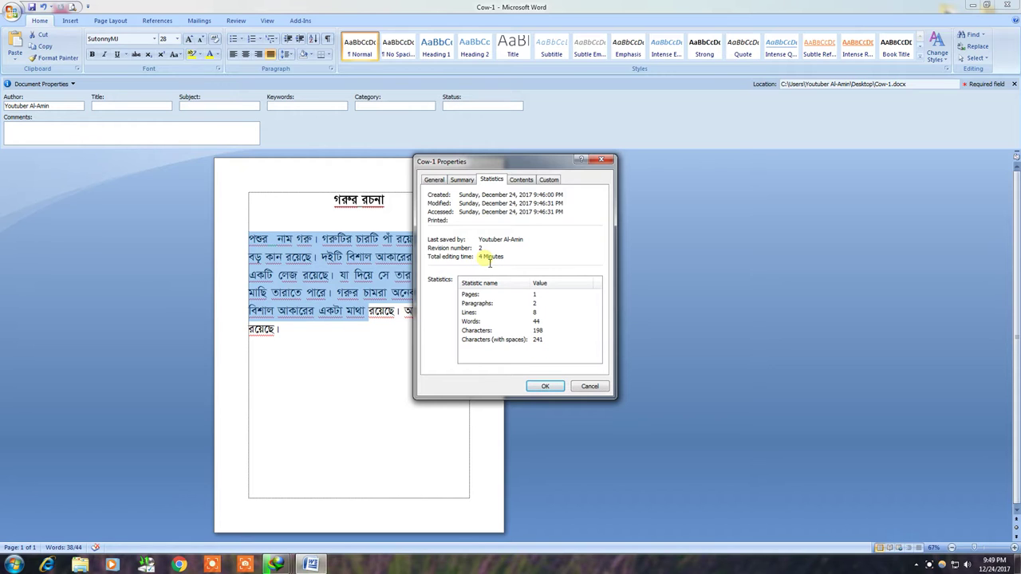
click(588, 386)
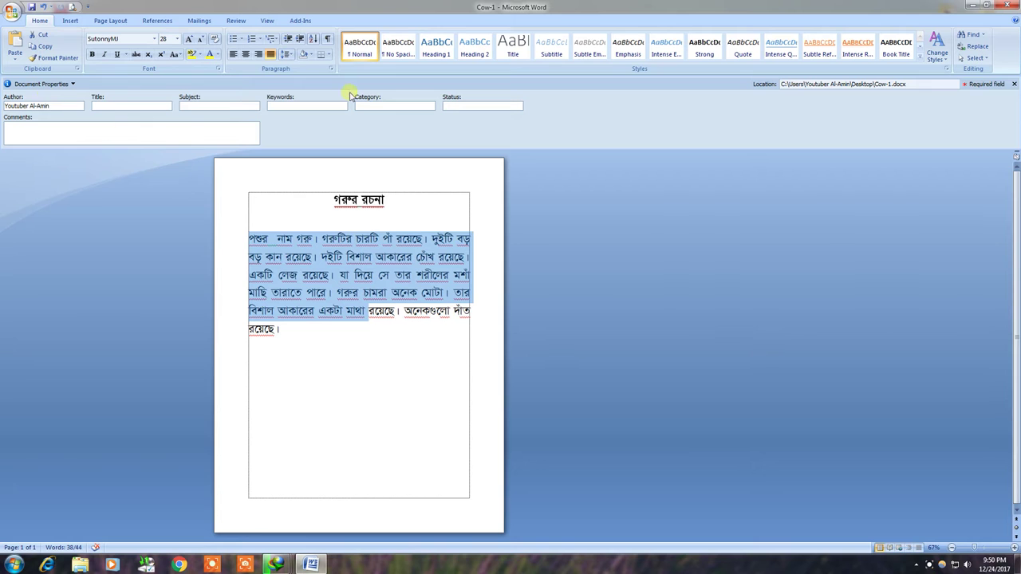
Hide the Document Information Panel, review the Send and Publish submenus, then reopen the Office Button menu.
click(1013, 83)
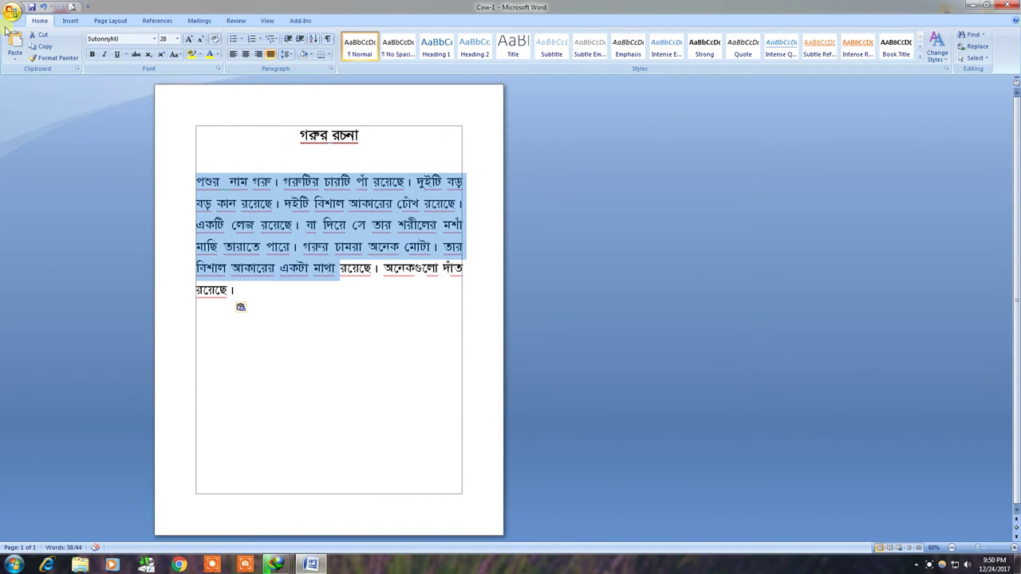
click(11, 11)
mouse_move(35, 176)
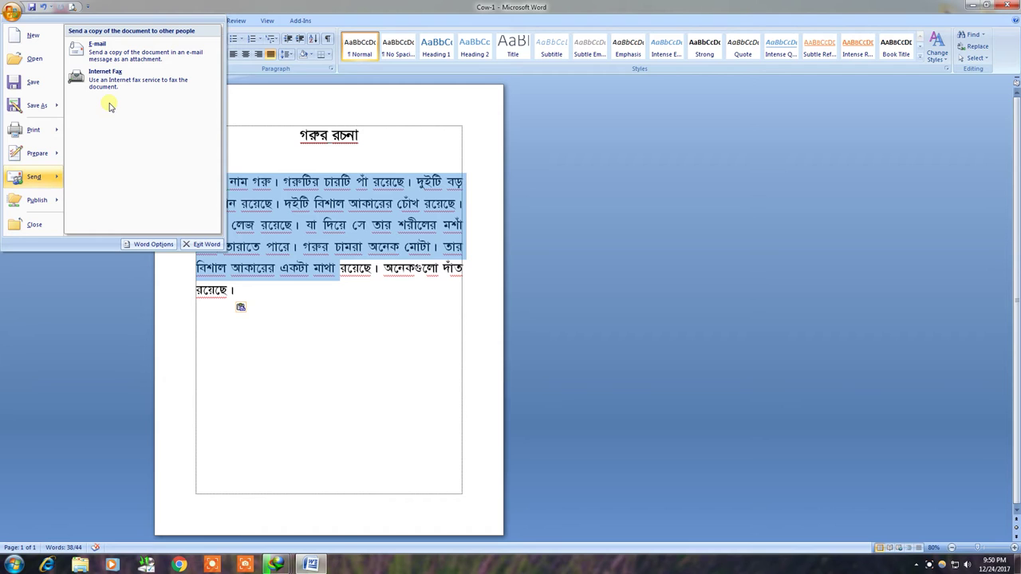
mouse_move(48, 206)
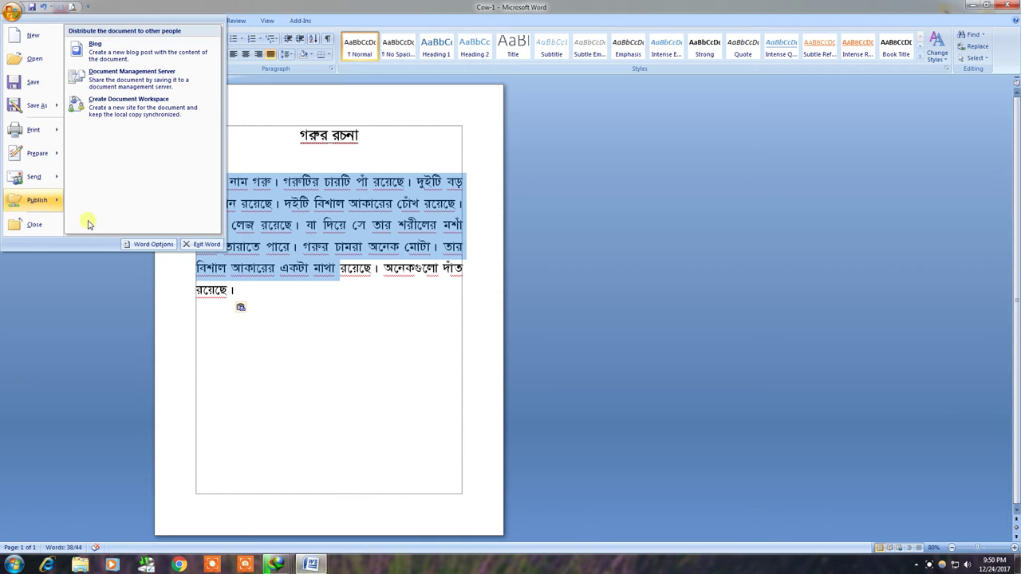
click(360, 164)
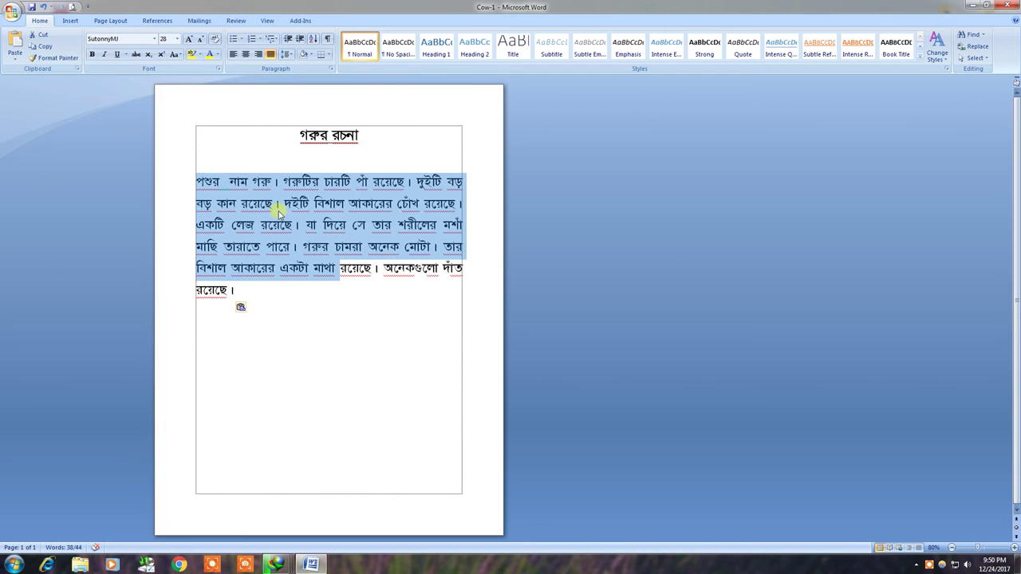
click(12, 12)
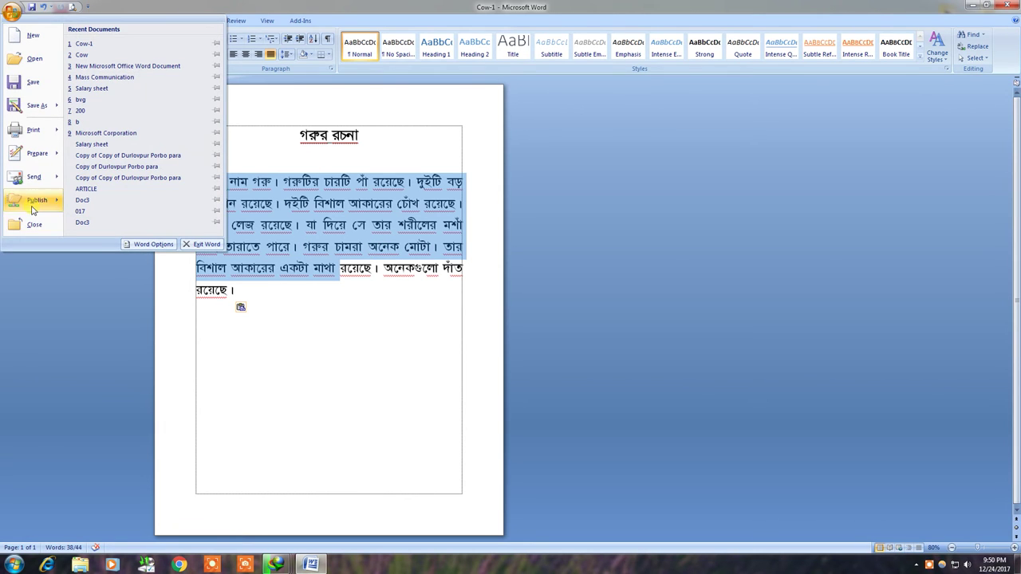
Close Cow-1 without saving changes and create a new blank document, Document7.
click(34, 226)
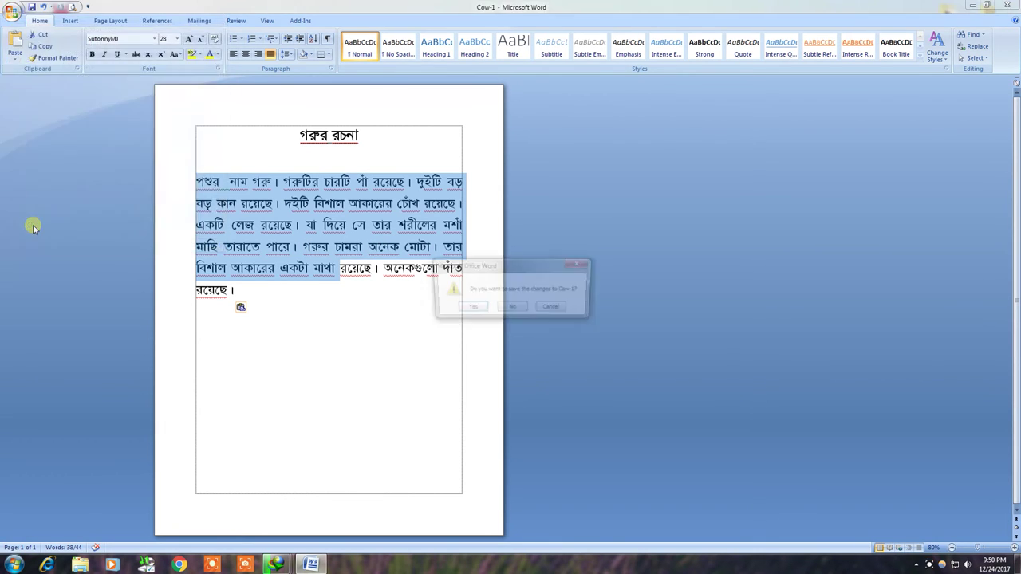
click(512, 309)
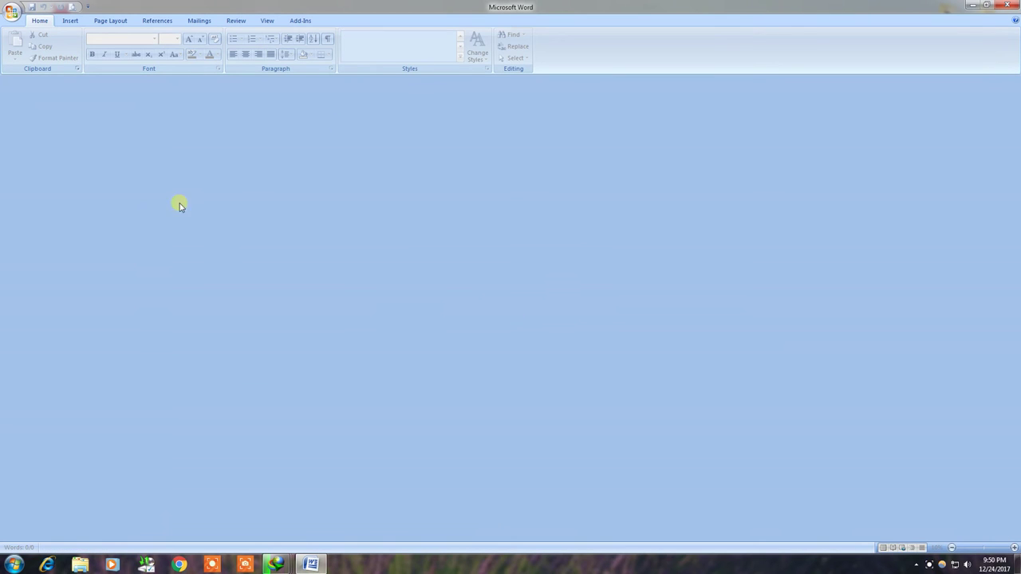
click(8, 13)
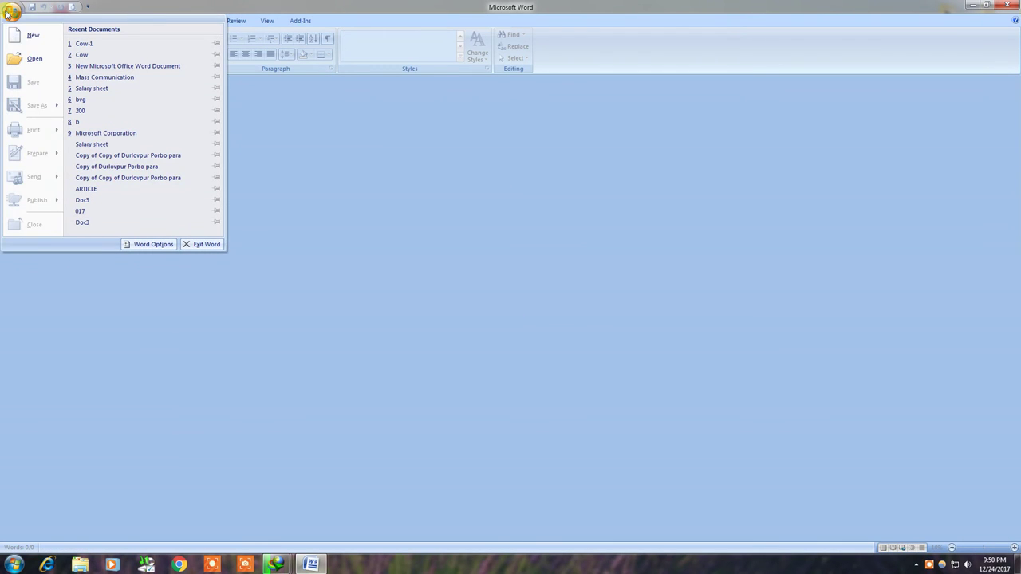
click(40, 38)
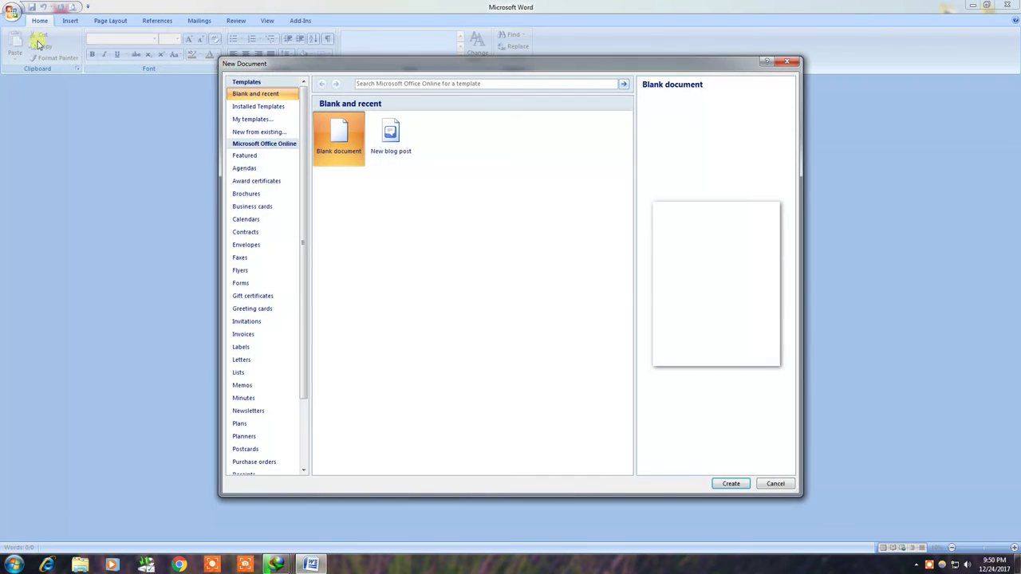
click(732, 483)
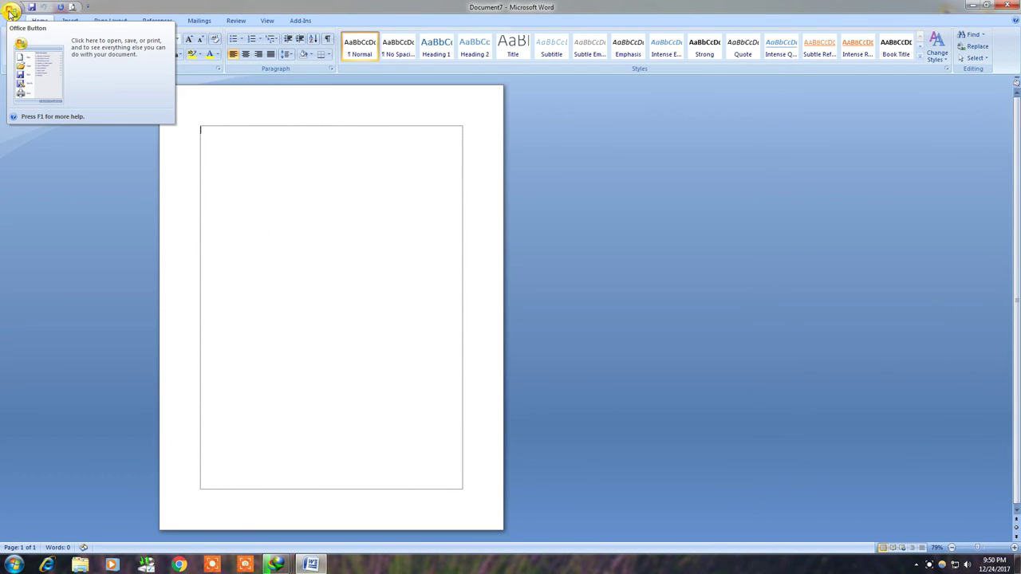
click(11, 13)
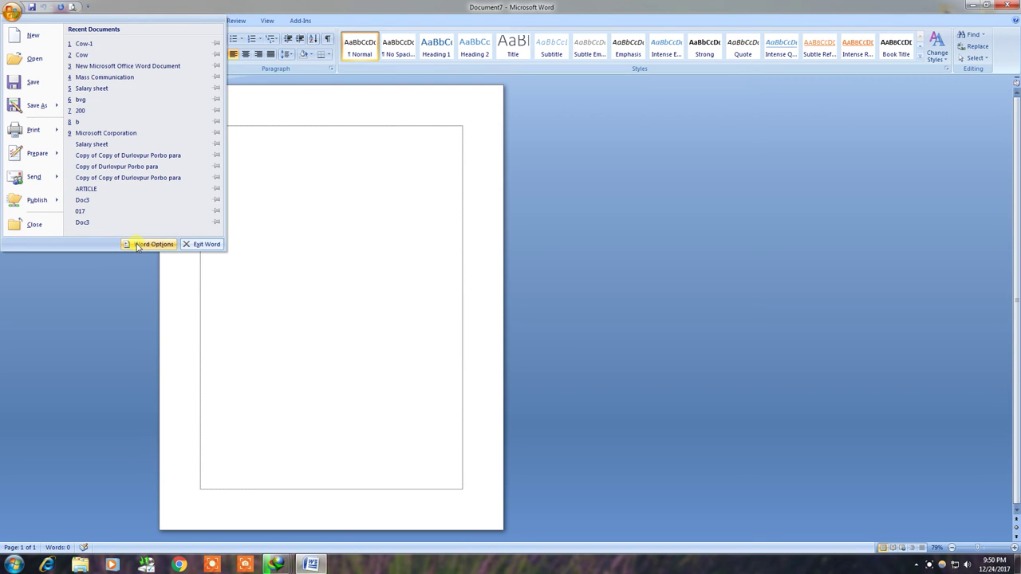
click(137, 245)
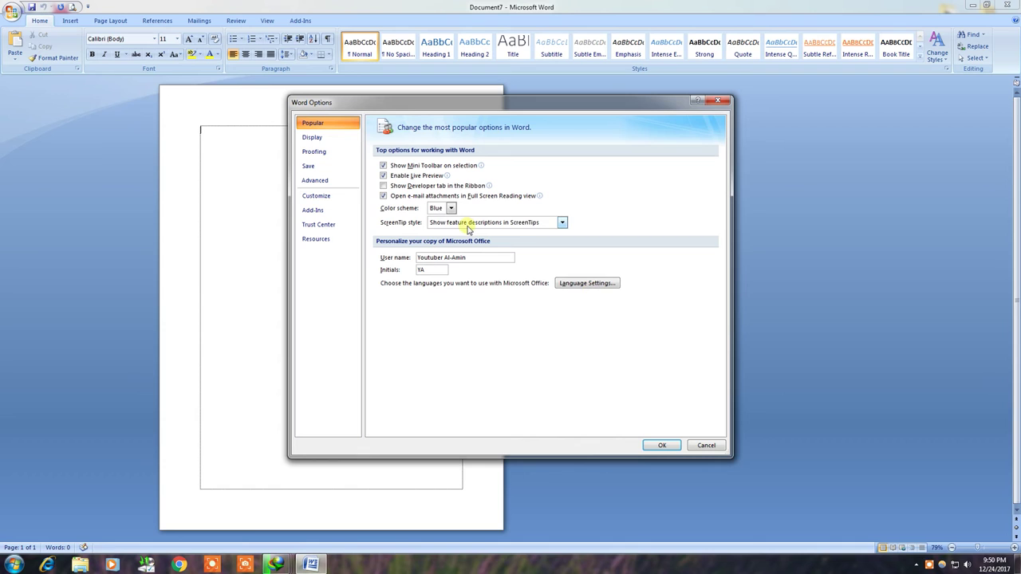
click(332, 157)
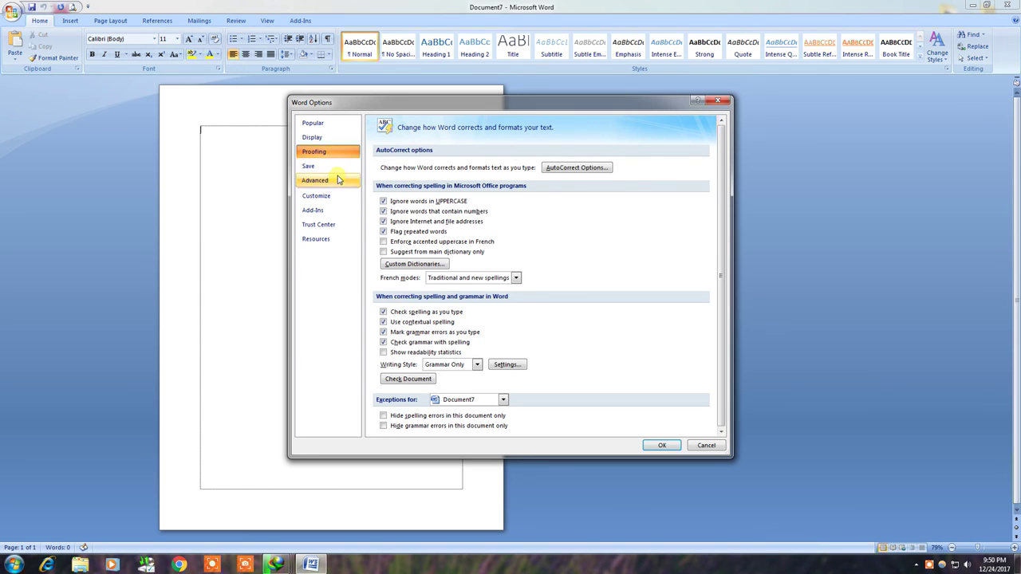
drag(723, 325, 721, 328)
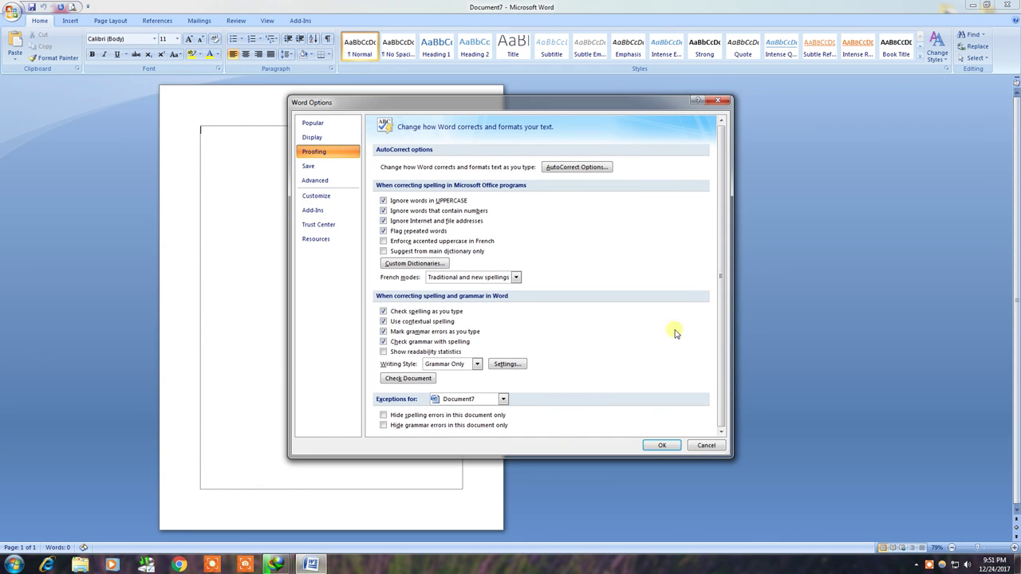
click(329, 182)
scroll(485, 376, down, 5)
click(663, 446)
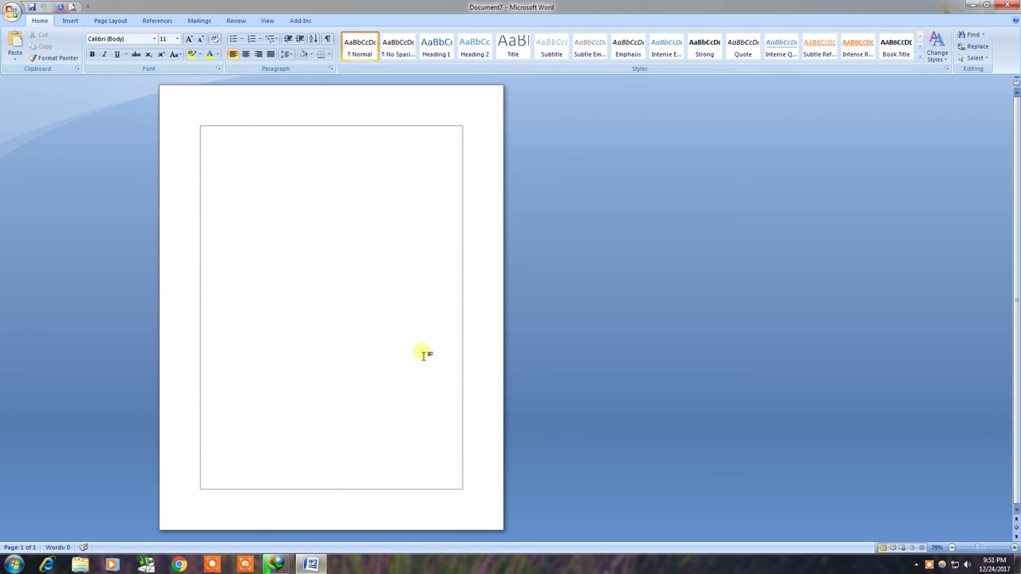